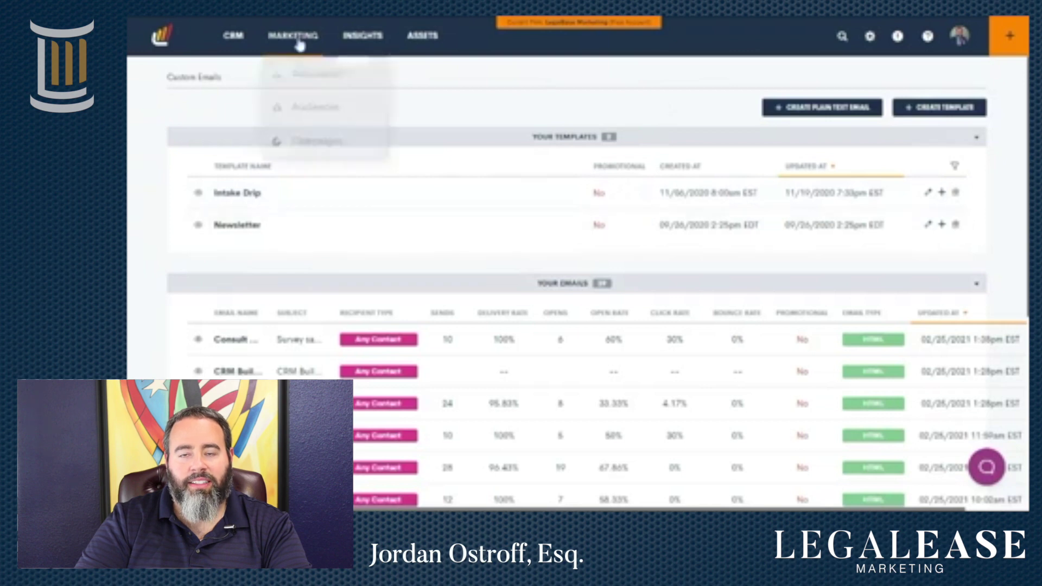
Step: Start a new email template and preview the Simple, Announcement and Quick template bases
mouse_move(418, 43)
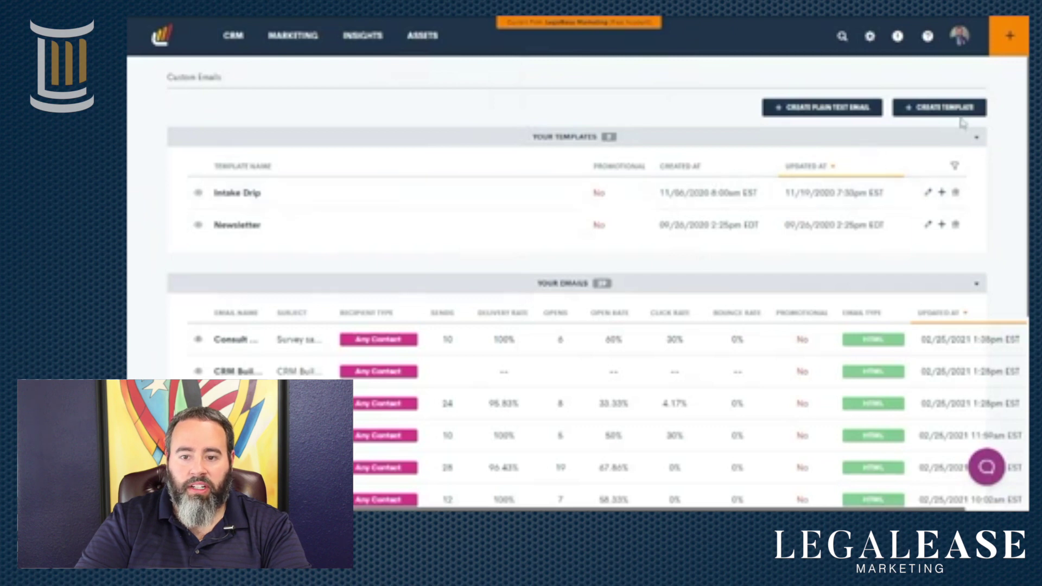
left_click(935, 107)
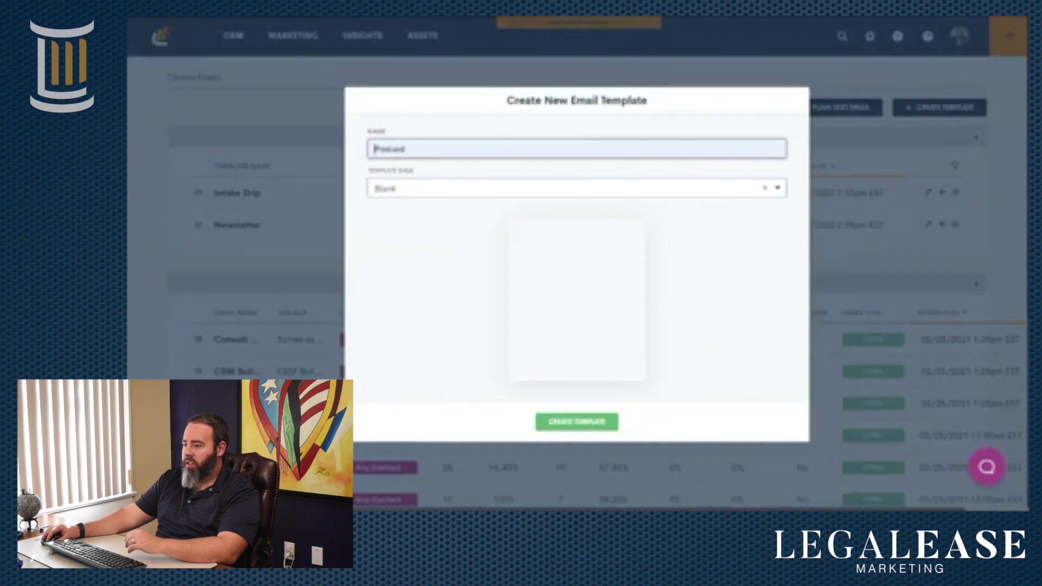
left_click(549, 194)
left_click(412, 238)
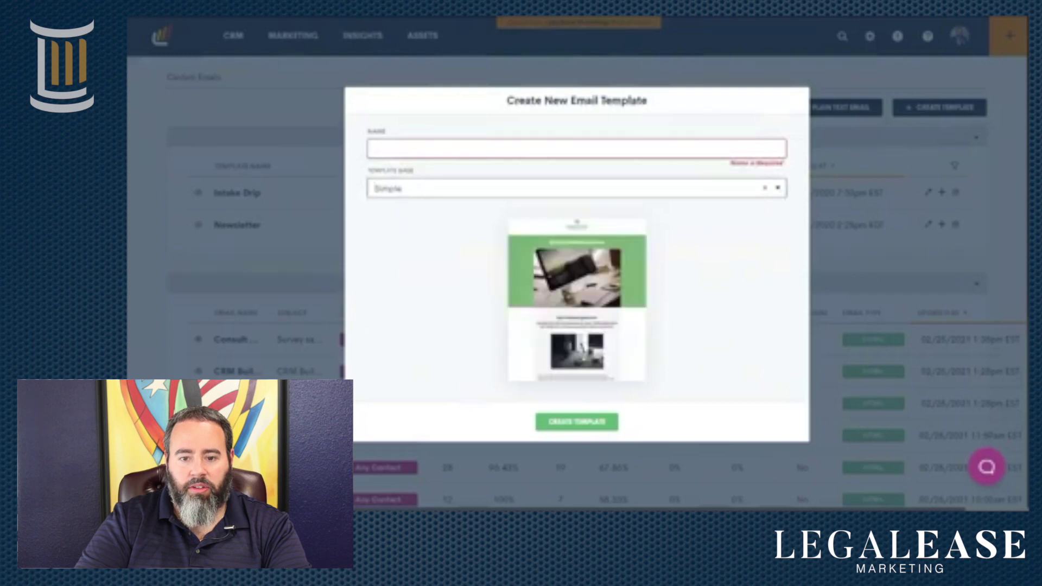
left_click(451, 189)
left_click(402, 246)
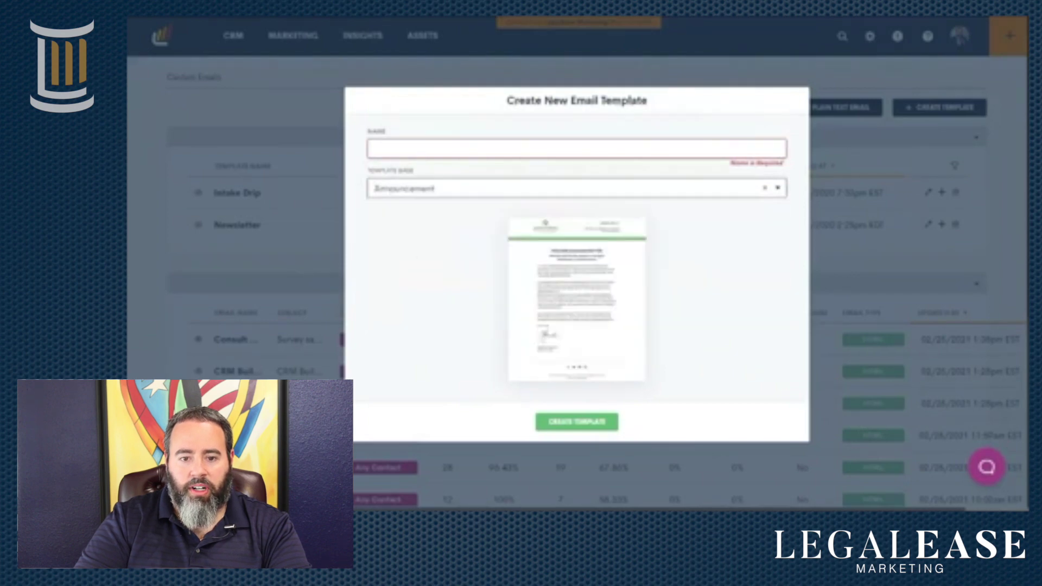
left_click(435, 189)
left_click(434, 273)
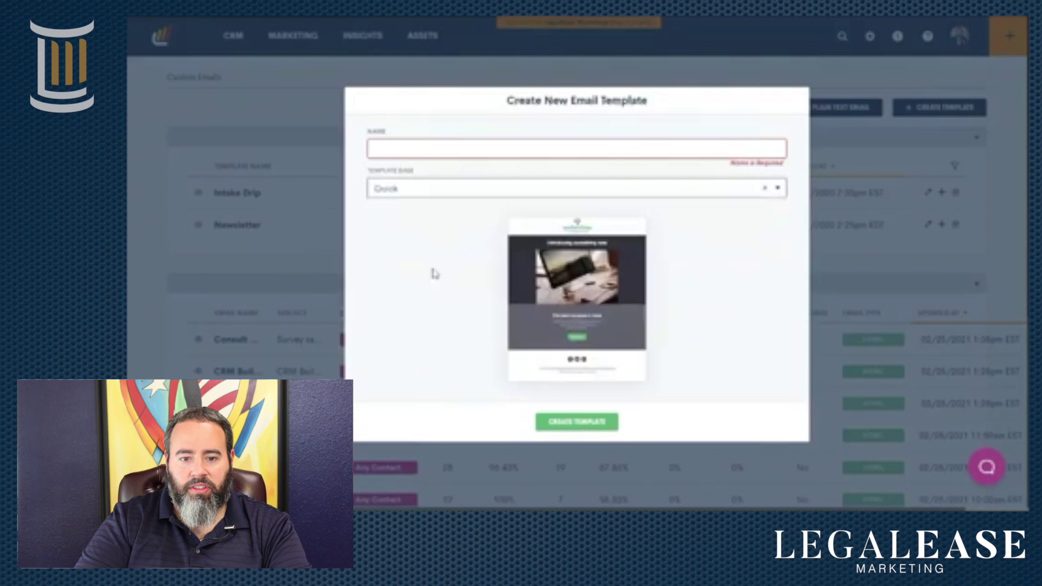
Step: Preview the Standard, Single Paragraph and Promo template bases for the new email template
left_click(521, 188)
left_click(437, 288)
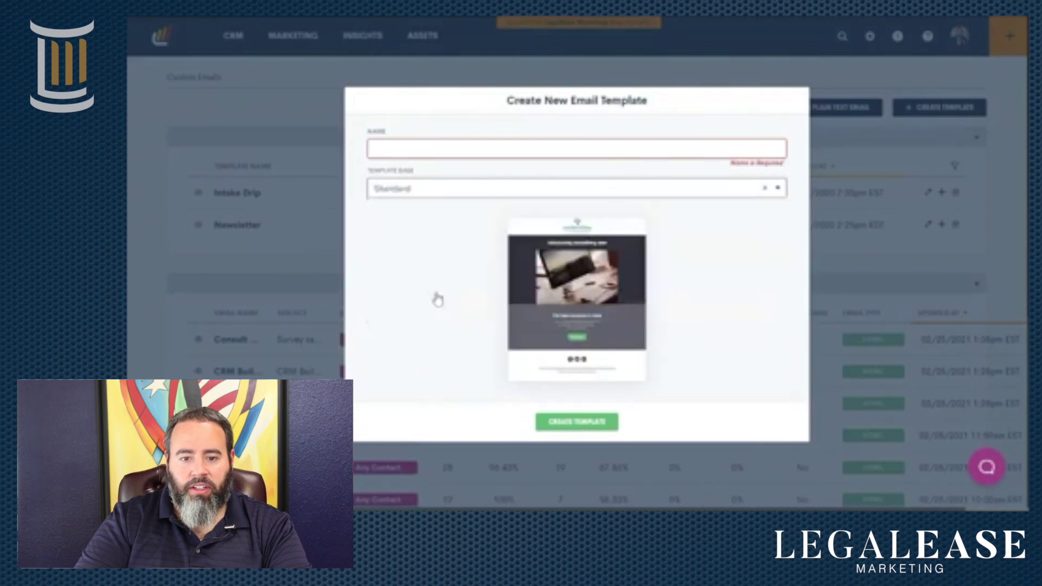
left_click(674, 190)
left_click(452, 308)
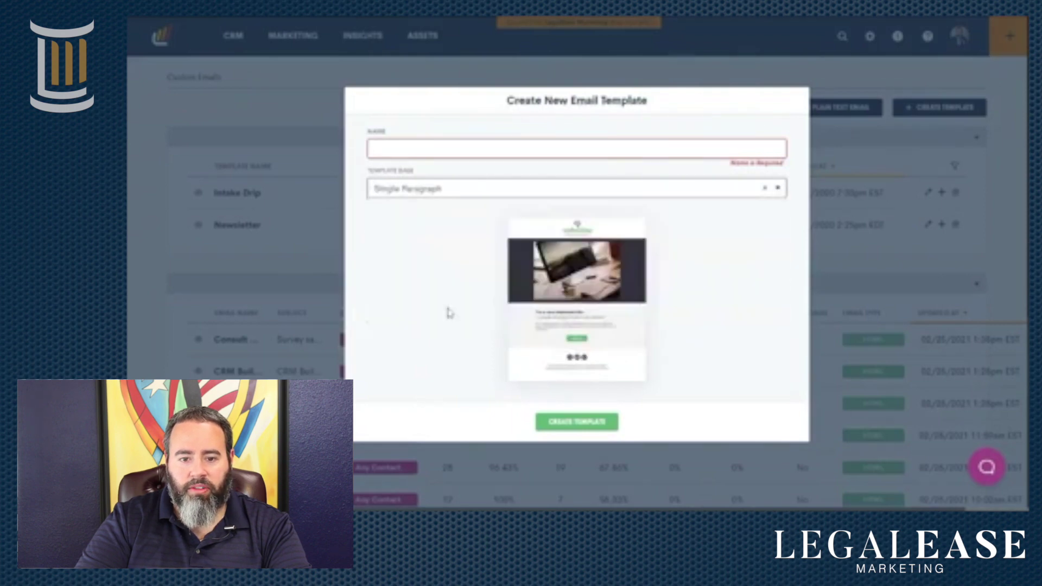
left_click(706, 188)
scroll(491, 279, "down", 4)
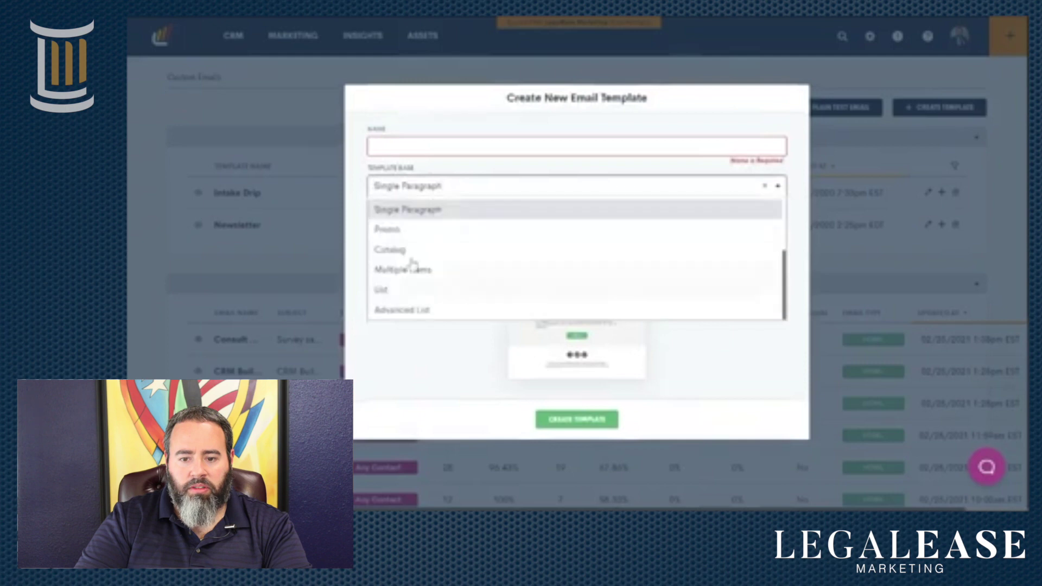
left_click(418, 230)
Step: Preview the Catalog and List template bases, and close the new template form without creating a template
left_click(481, 188)
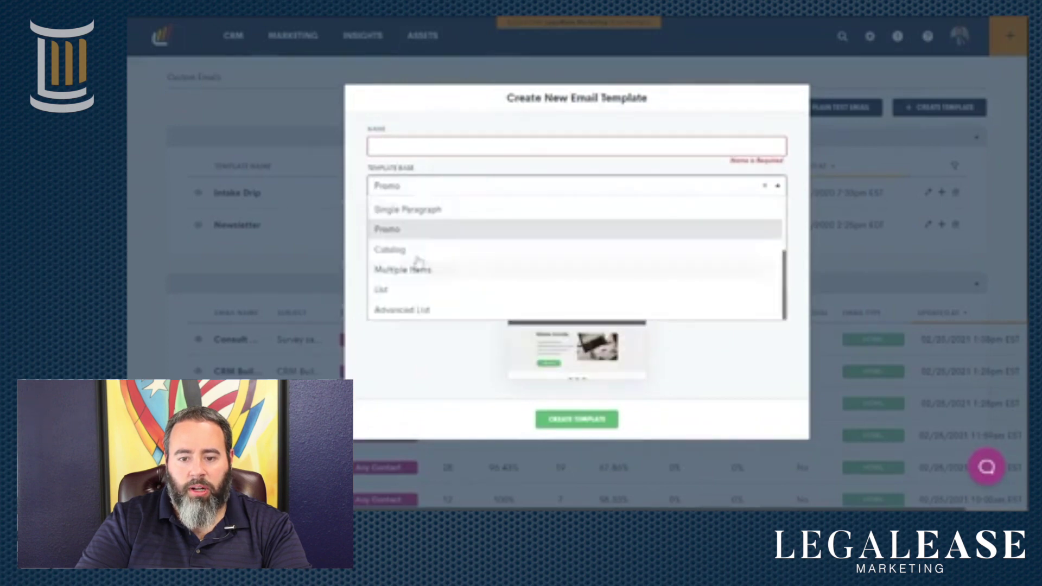
left_click(413, 251)
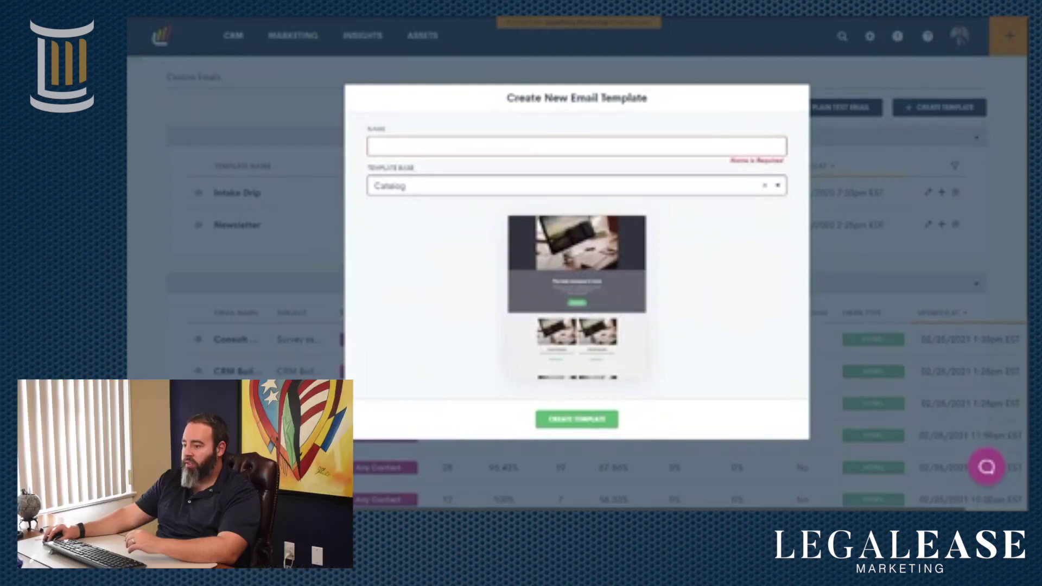
left_click(571, 186)
left_click(396, 289)
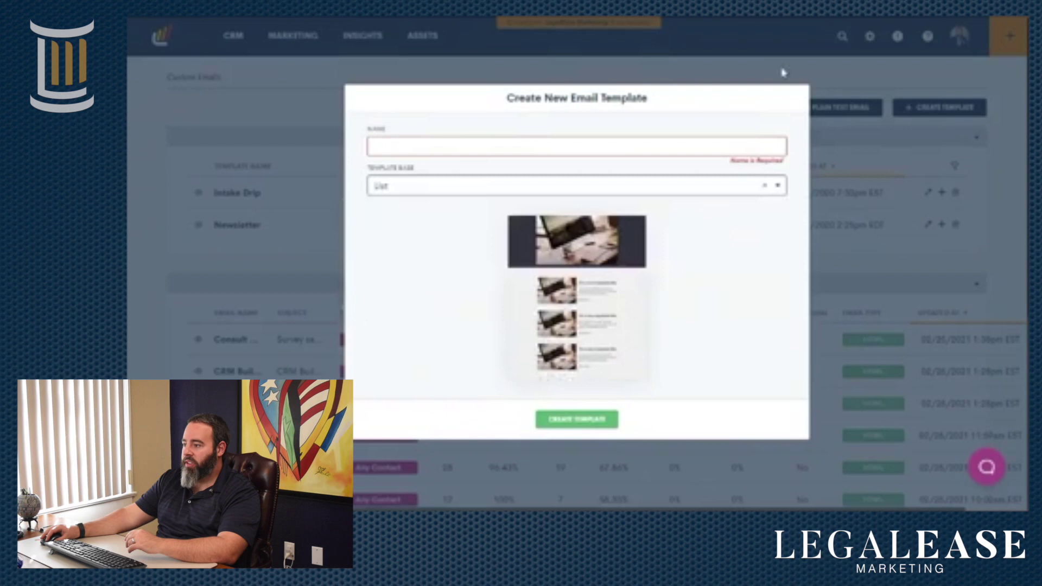
left_click(693, 78)
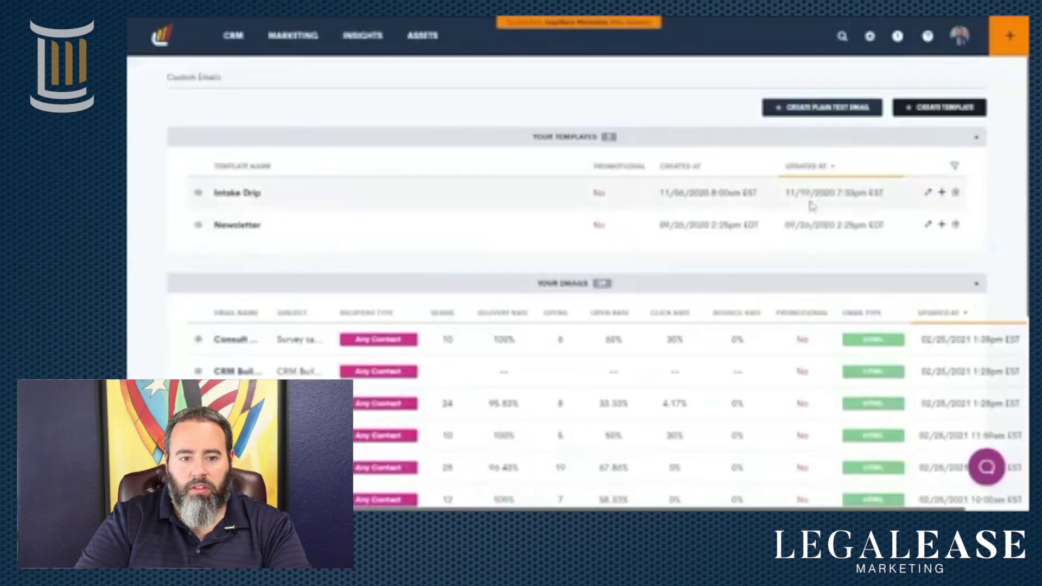
Step: Open the existing Intake Drip template in the builder and place the cursor in the body text's second paragraph
left_click(198, 199)
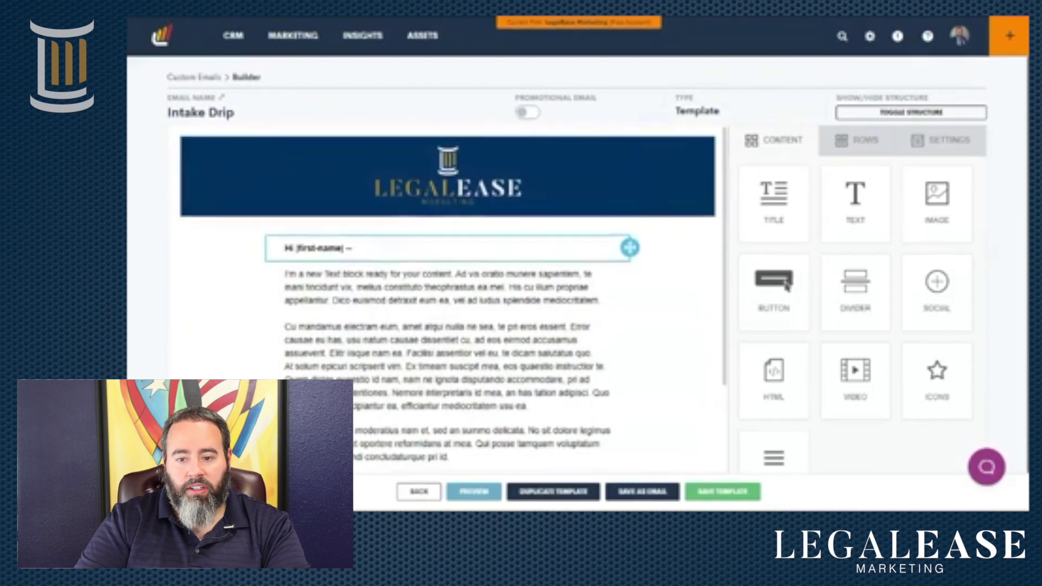
scroll(392, 292, "down", 1)
left_click(392, 292)
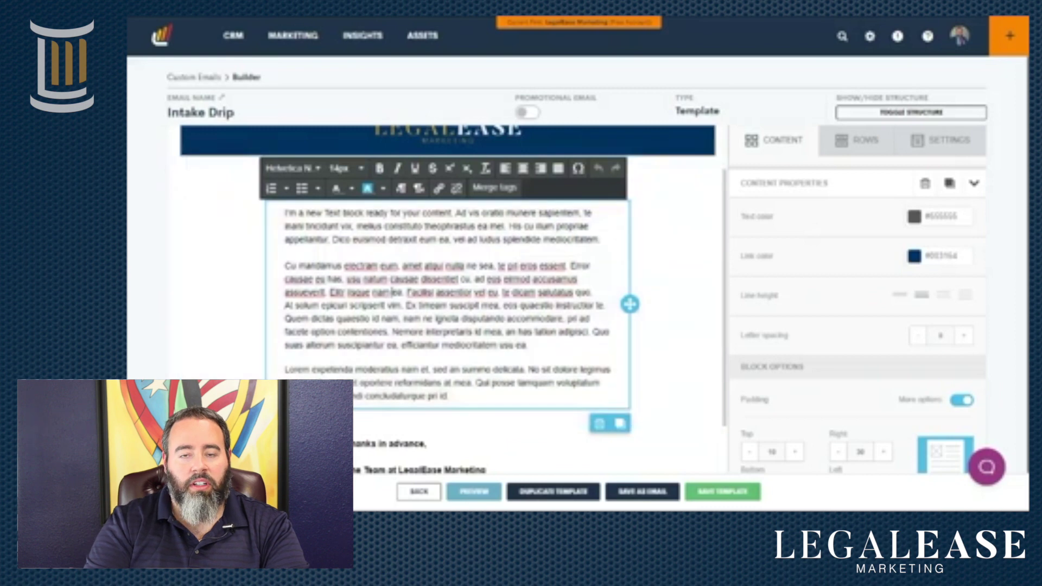
type("fdsjkjsdkf")
key("BackSpace")
key("BackSpace")
key("BackSpace")
key("BackSpace")
key("BackSpace")
key("BackSpace")
key("BackSpace")
key("BackSpace")
key("BackSpace")
Step: Examine the signature and social icons blocks, the social link settings, and the template's layout from header banner to footer
scroll(448, 298, "down", 2)
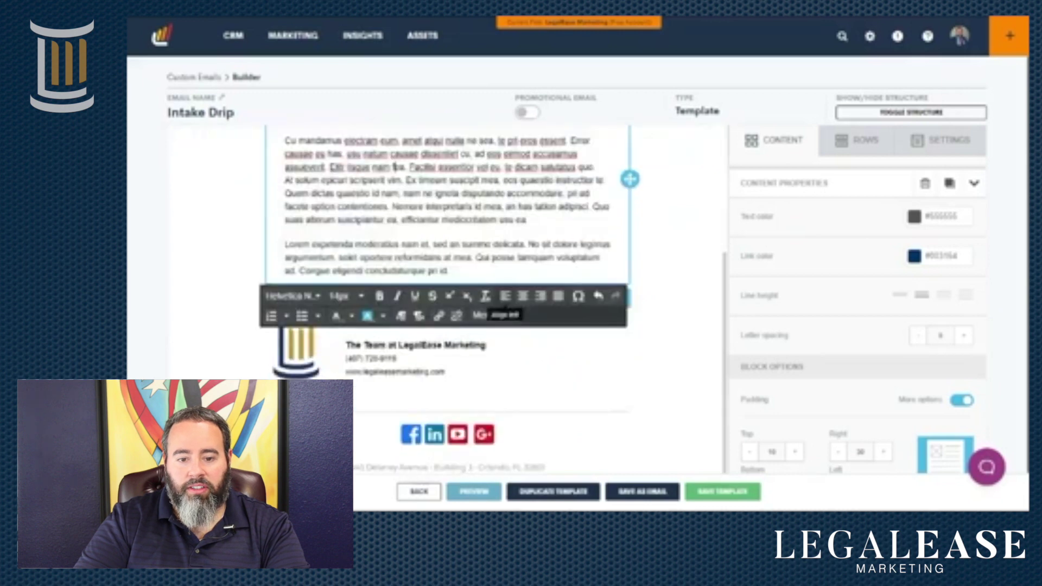
left_click(445, 372)
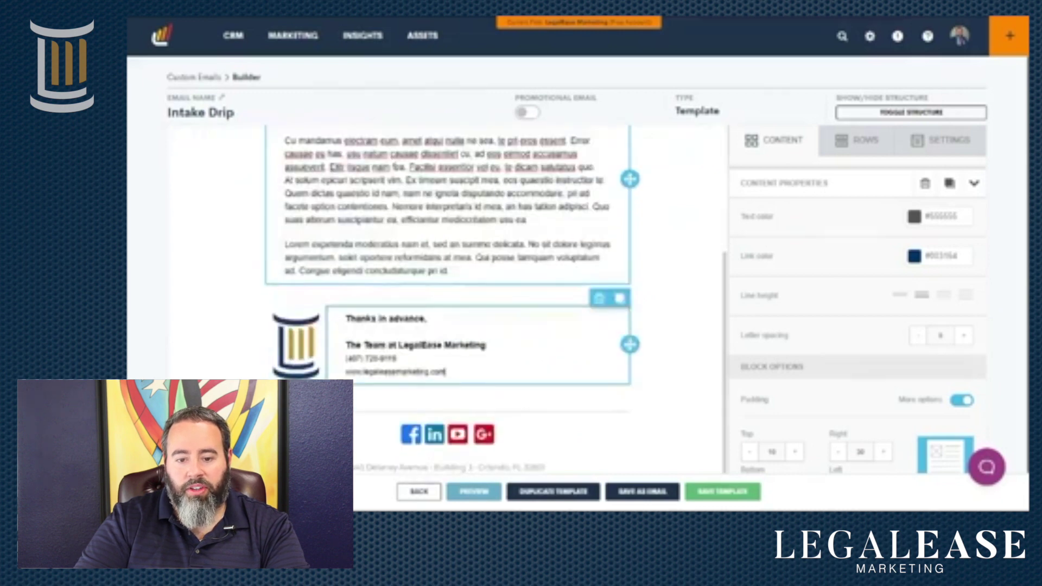
left_click(524, 433)
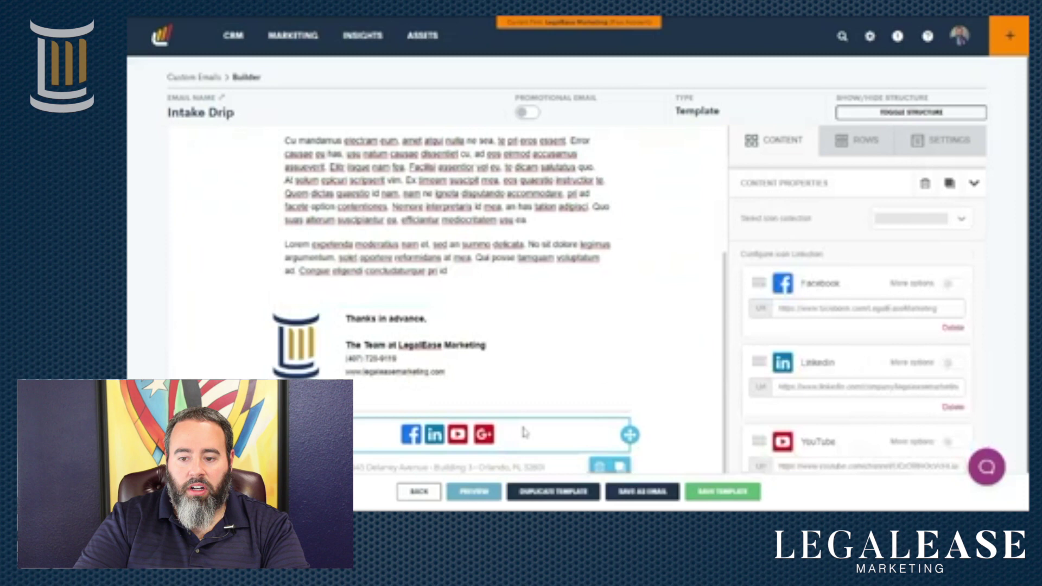
scroll(847, 304, "down", 5)
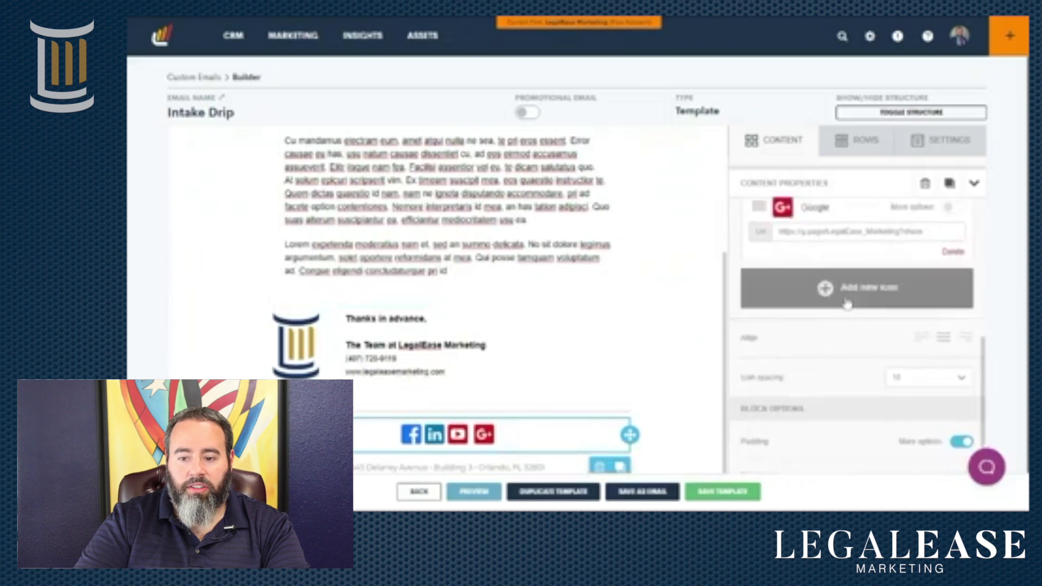
scroll(847, 304, "up", 2)
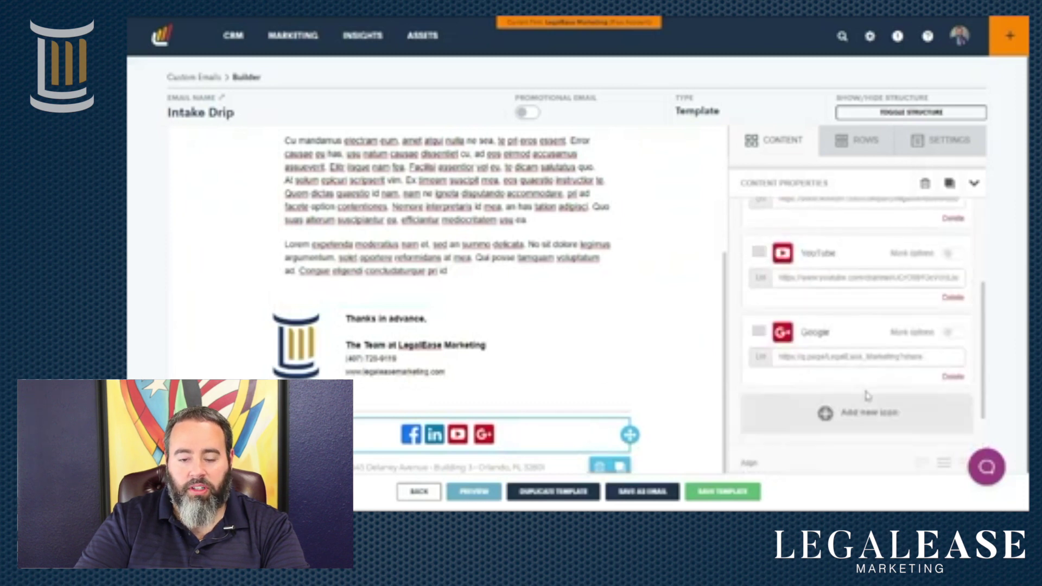
scroll(892, 324, "up", 3)
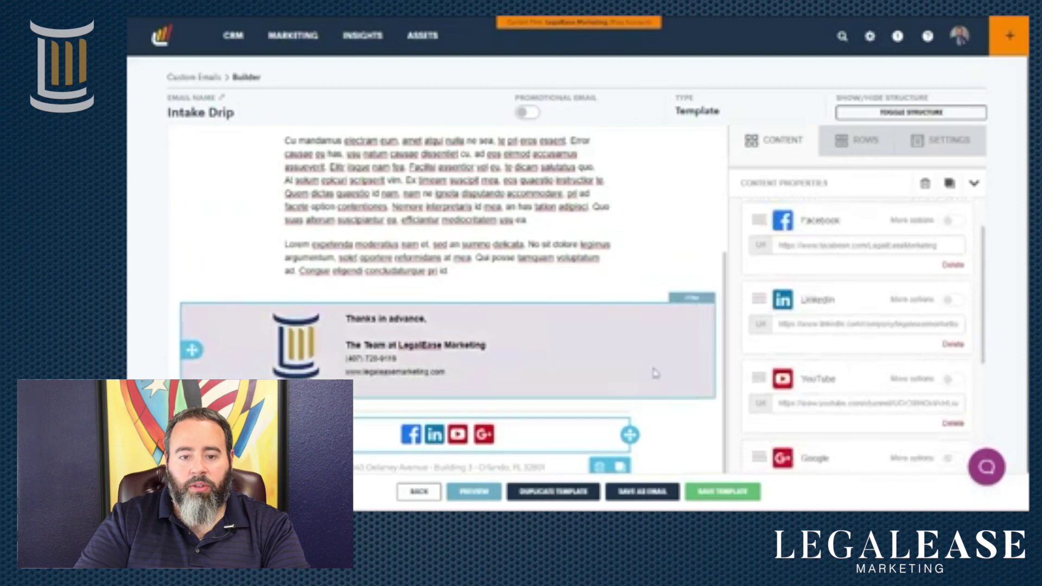
scroll(656, 373, "down", 1)
scroll(630, 348, "up", 4)
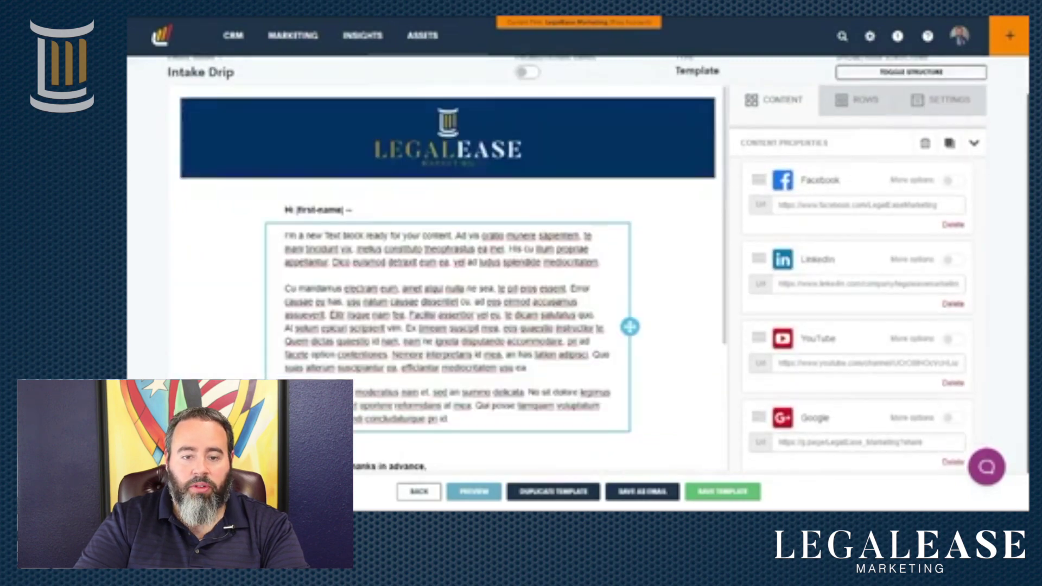
scroll(629, 348, "up", 1)
scroll(630, 348, "down", 3)
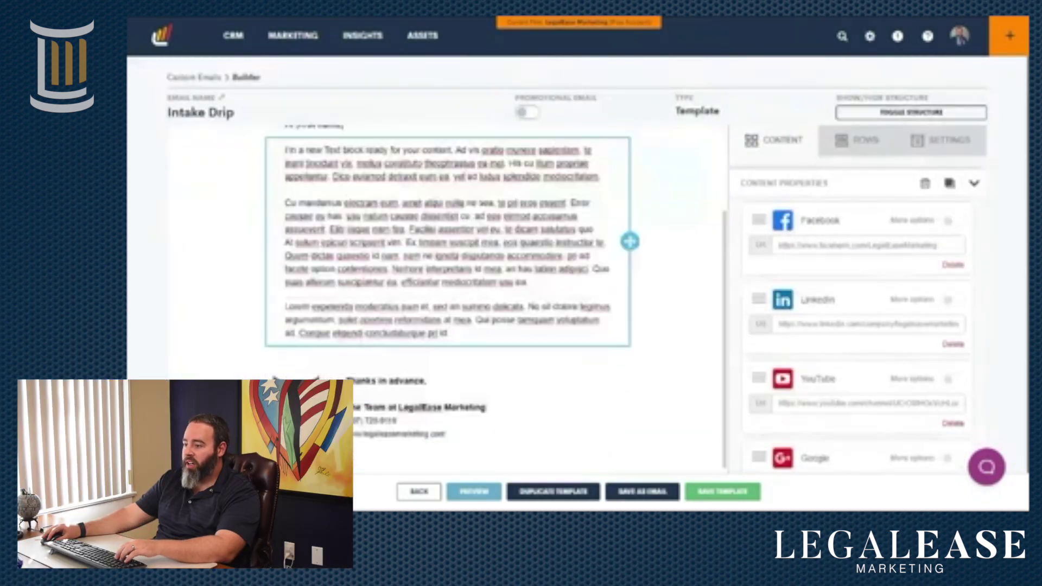
scroll(665, 190, "up", 3)
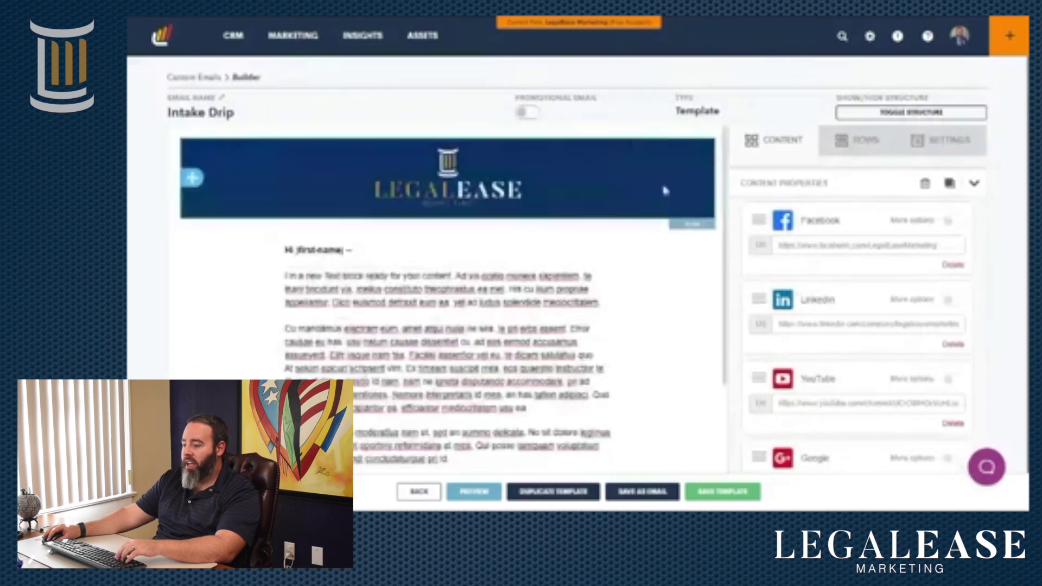
scroll(665, 190, "down", 4)
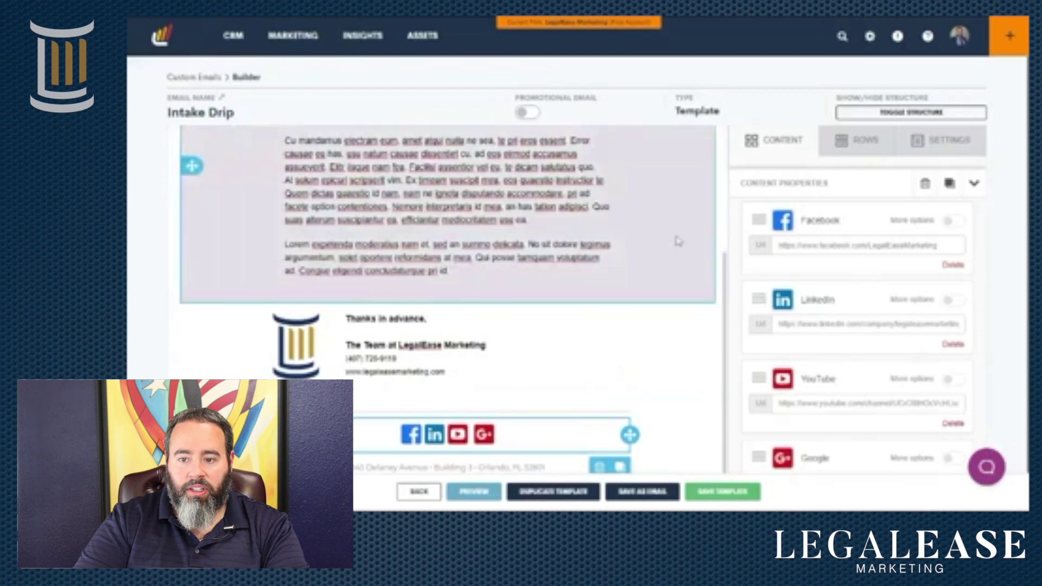
Step: Browse the row layouts and insert an equal four-column row between the body text and the signature block
left_click(861, 142)
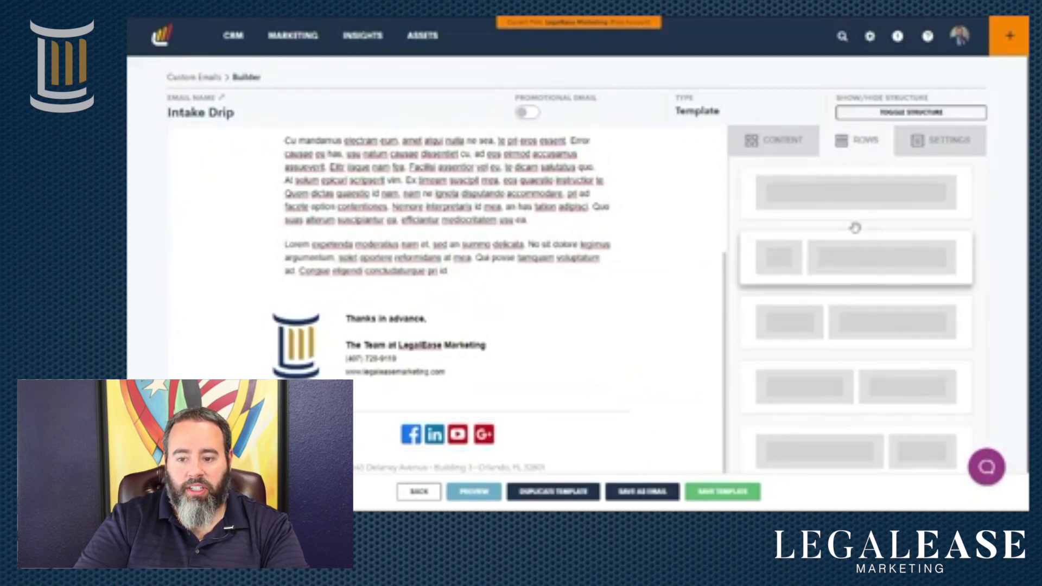
scroll(862, 212, "down", 5)
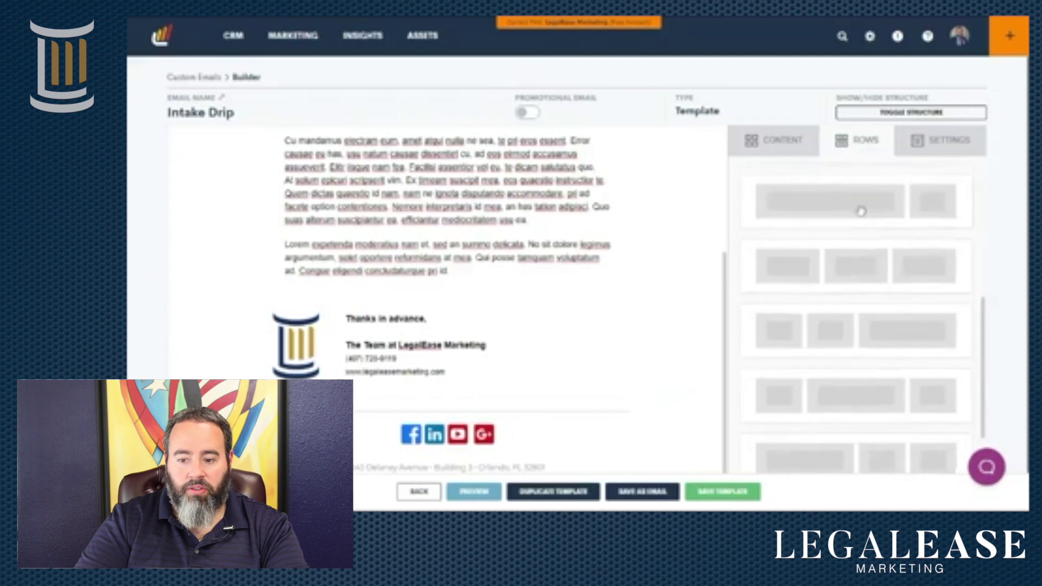
scroll(881, 240, "down", 1)
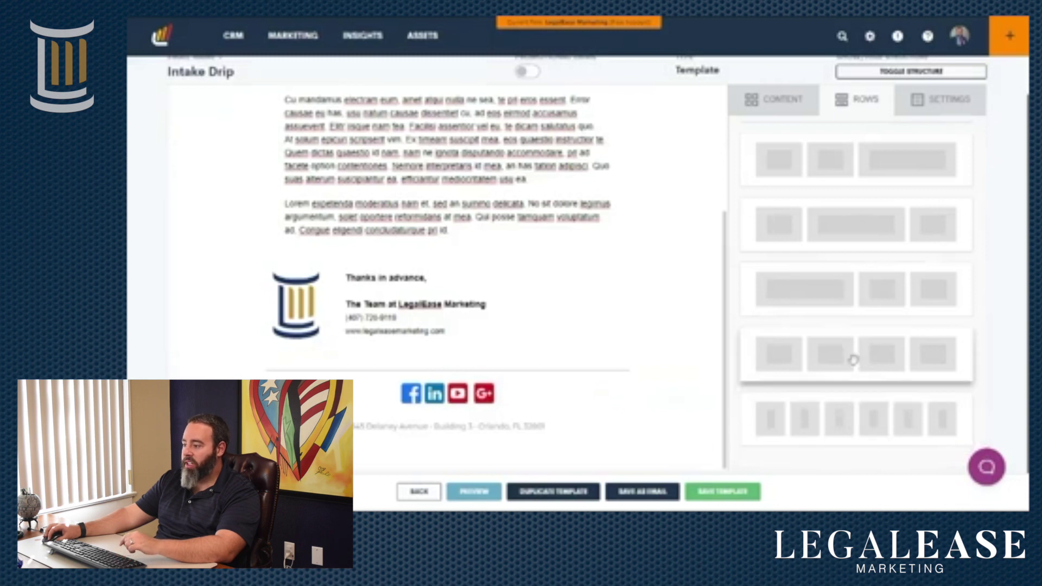
scroll(856, 249, "up", 3)
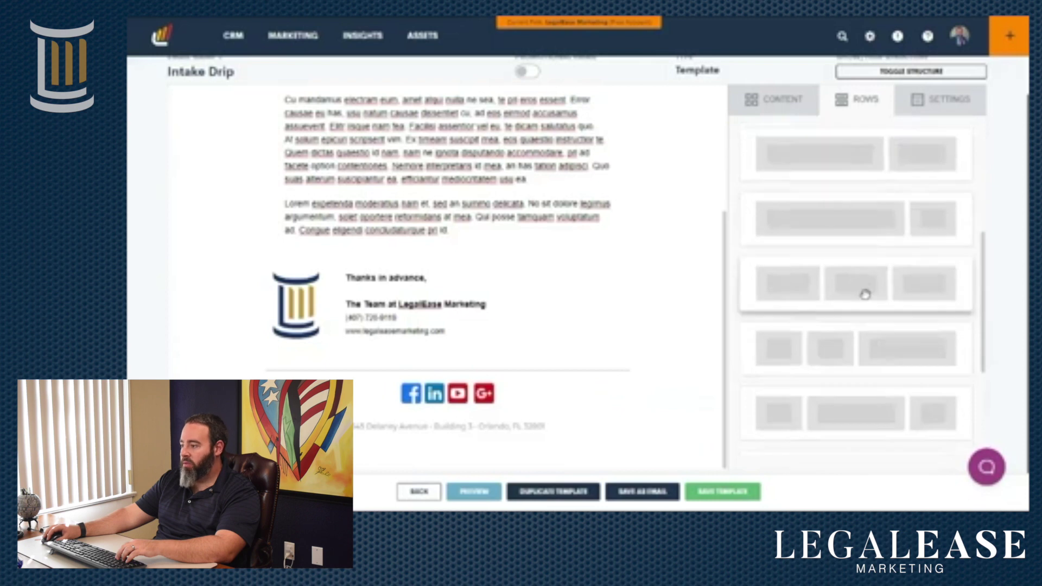
scroll(867, 269, "up", 1)
scroll(832, 214, "up", 3)
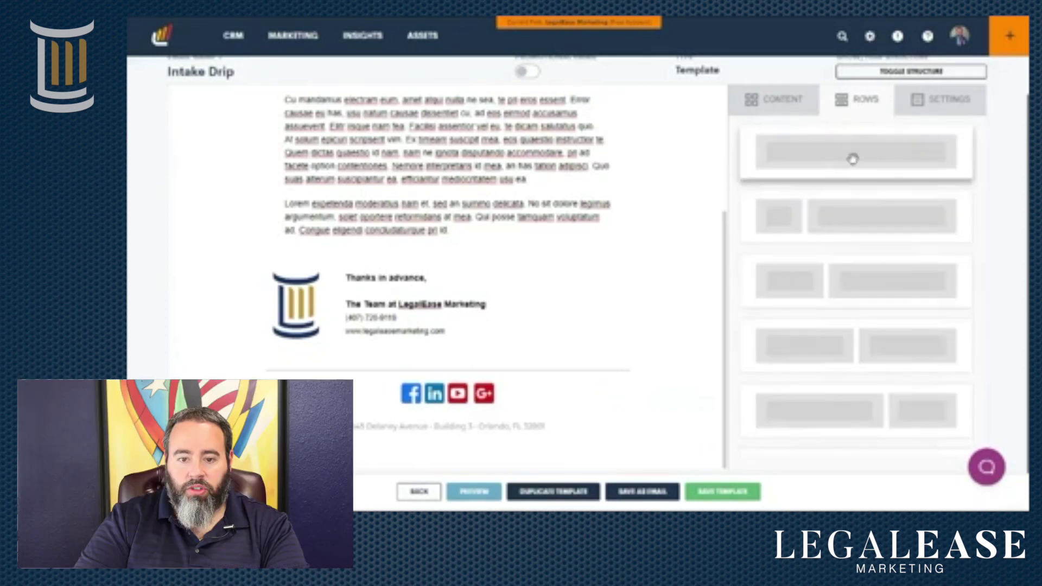
scroll(851, 158, "down", 6)
mouse_move(869, 365)
left_mouse_down()
mouse_move(402, 241)
mouse_move(541, 273)
left_mouse_up()
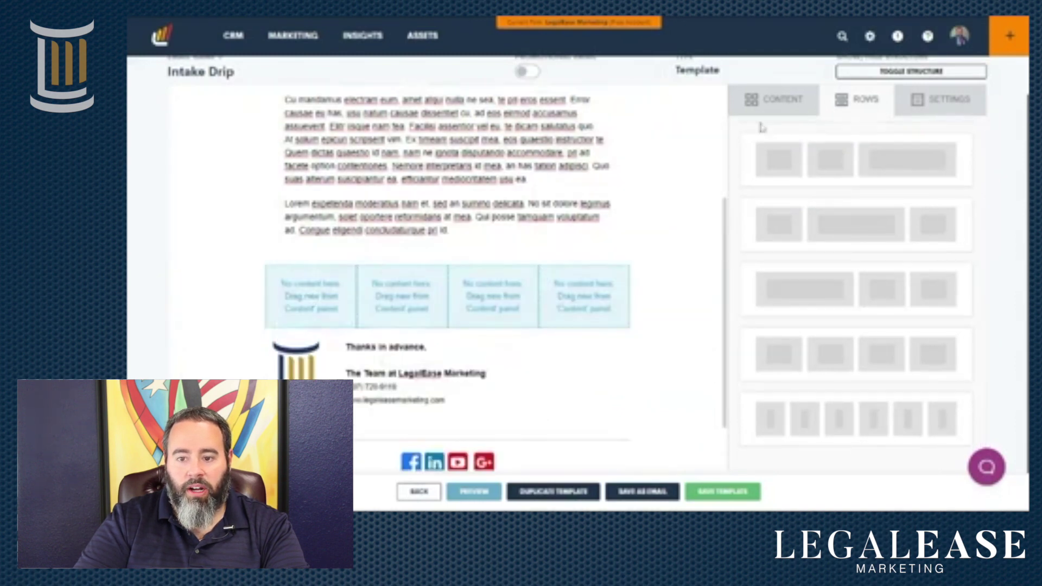
Step: Review the available content blocks and row layouts, and select the empty four-column row to show its properties
left_click(768, 100)
scroll(924, 259, "up", 1)
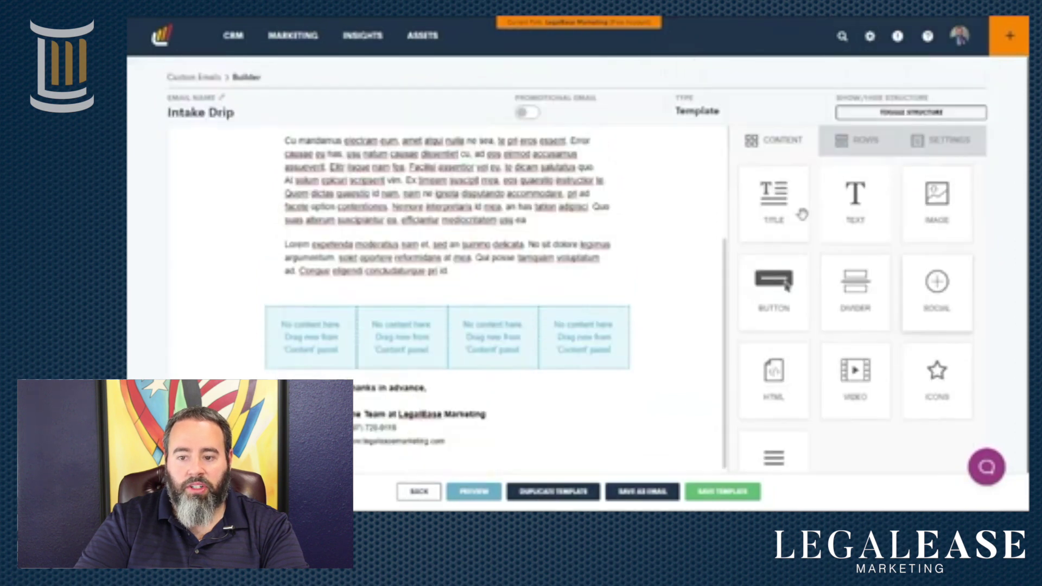
scroll(922, 326, "down", 1)
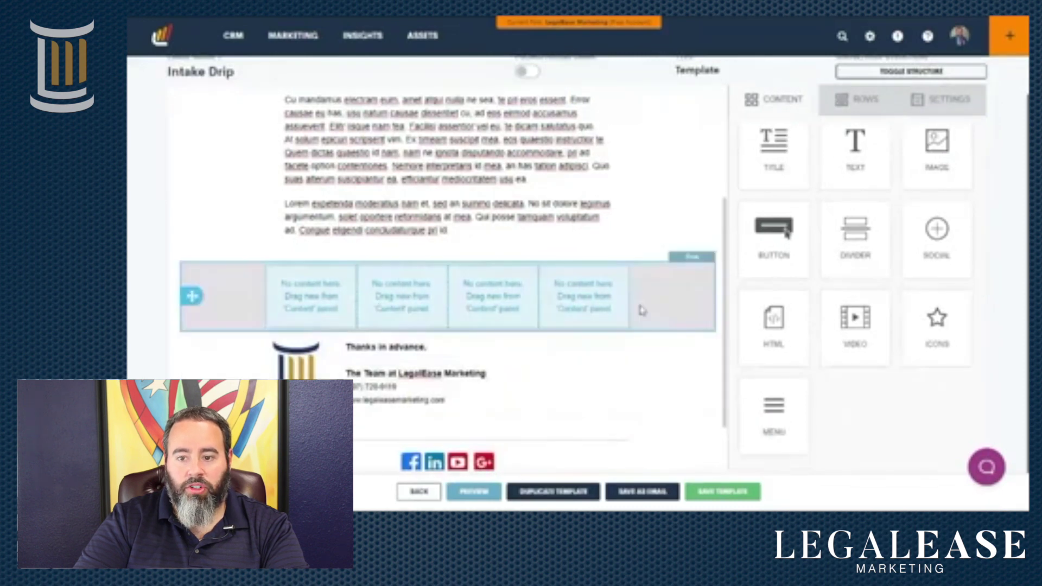
left_click(847, 101)
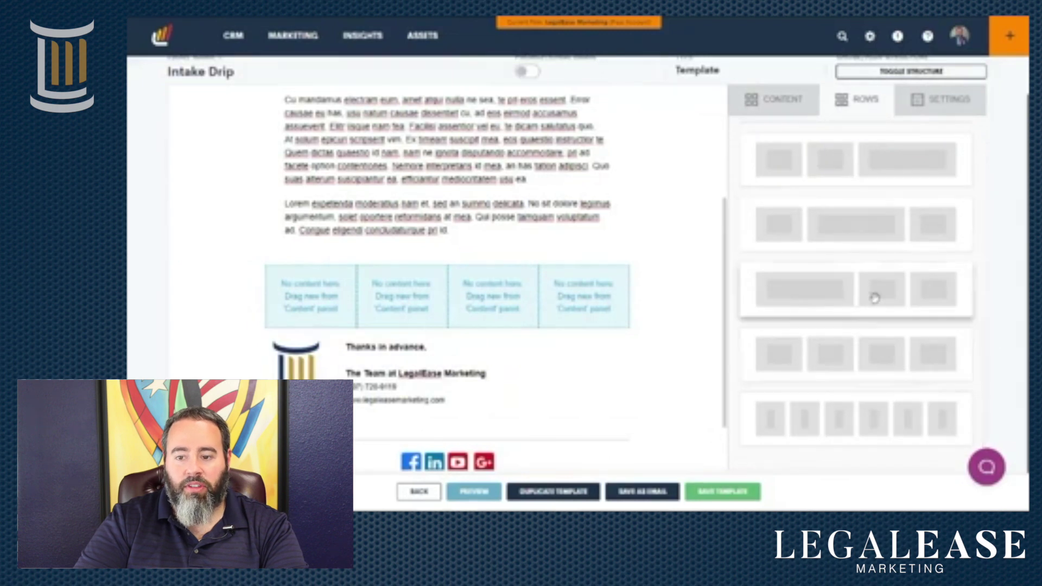
scroll(846, 228, "up", 3)
left_click(775, 99)
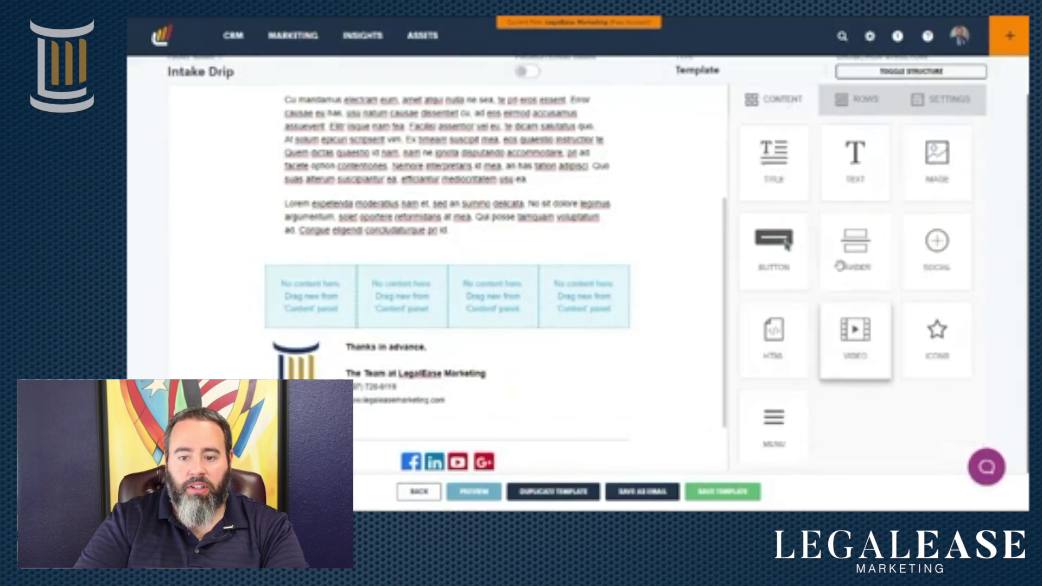
left_click(395, 297)
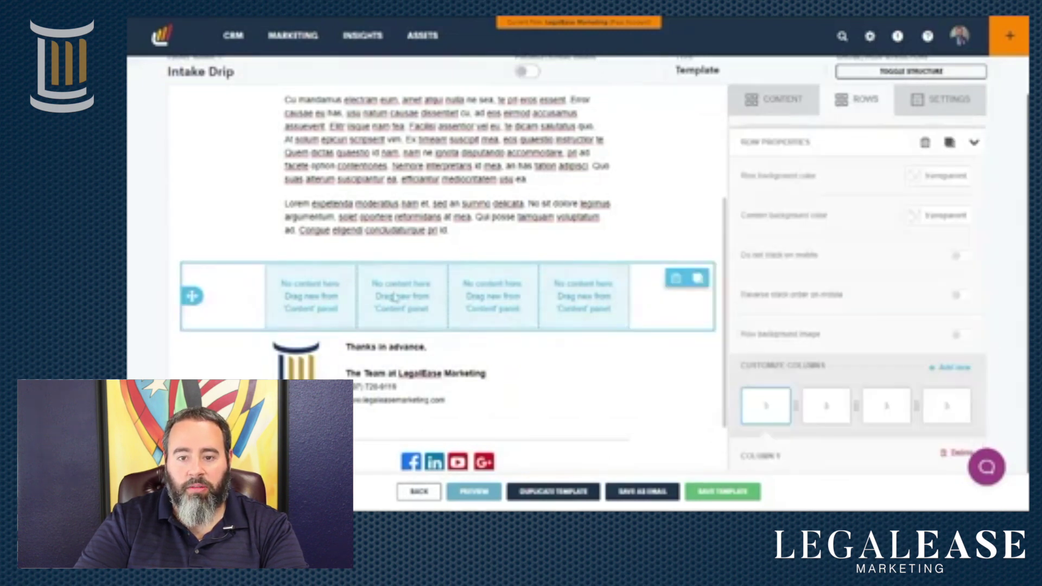
Step: Delete the empty four-column row between the body text and the signature block
left_click(676, 280)
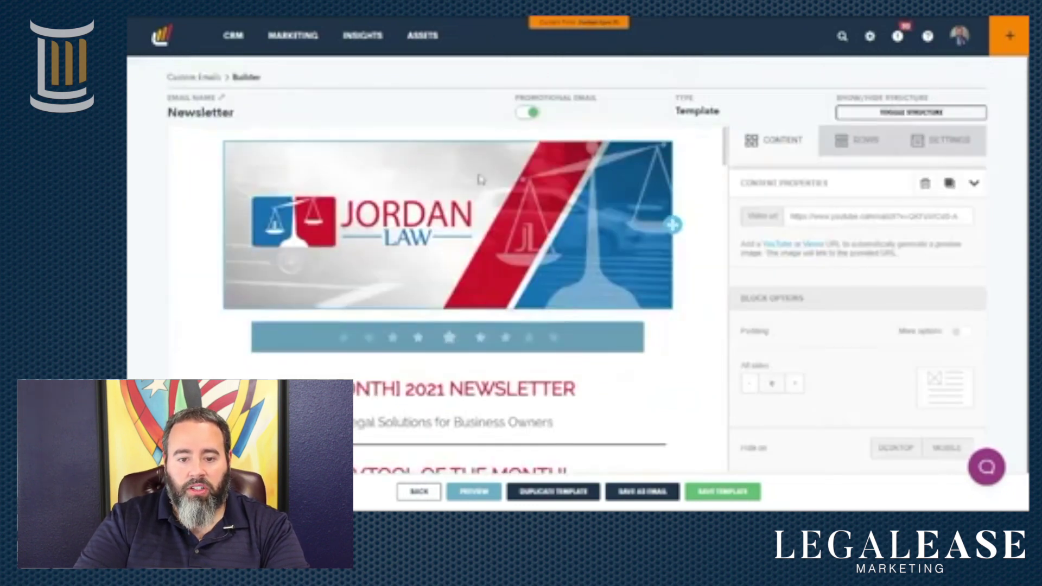
Step: Examine the Newsletter template's header banner, month title, tip section and Video of the Month block
scroll(478, 177, "down", 3)
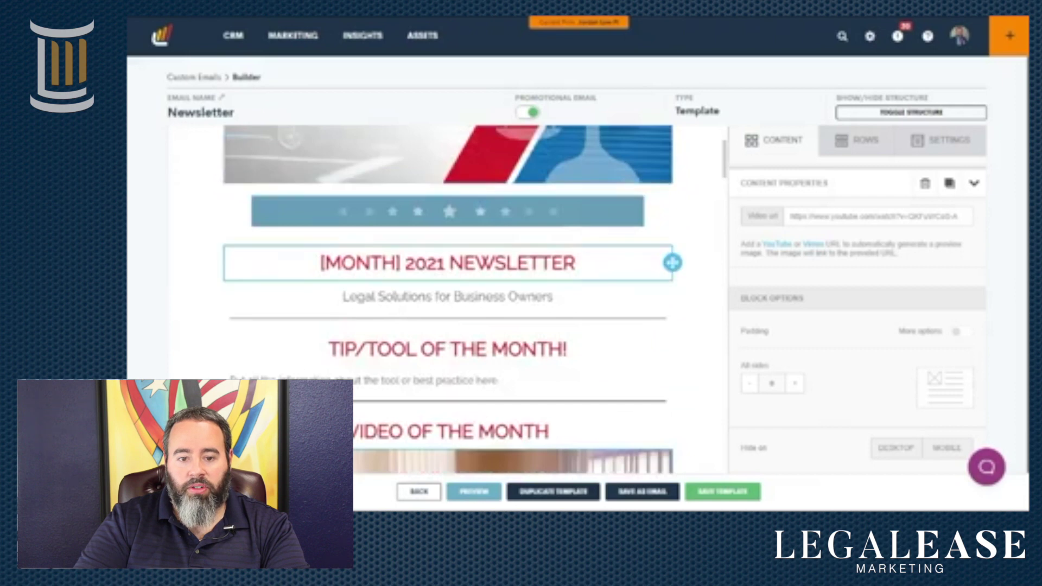
scroll(478, 261, "down", 3)
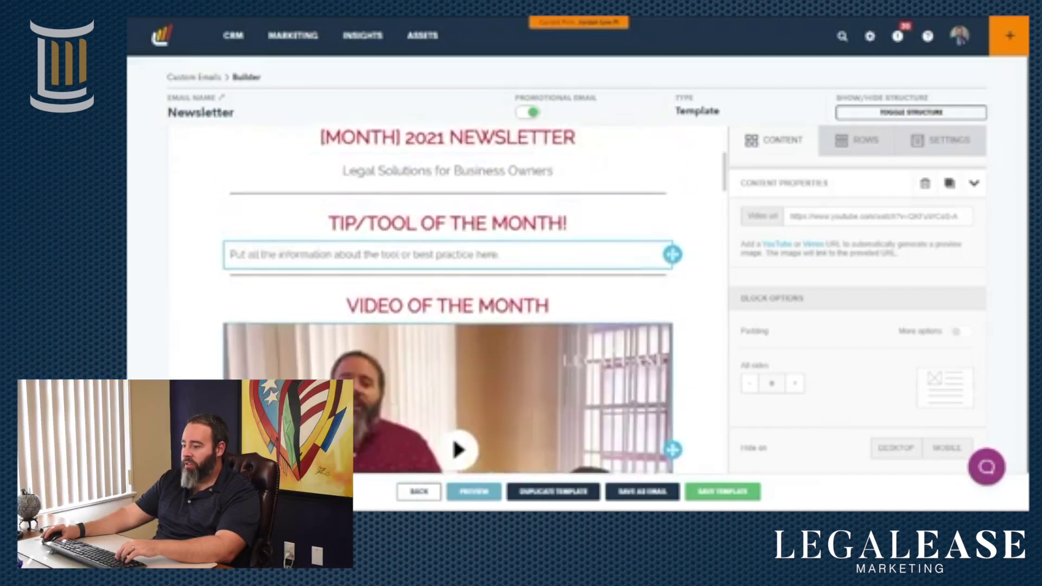
scroll(477, 261, "down", 3)
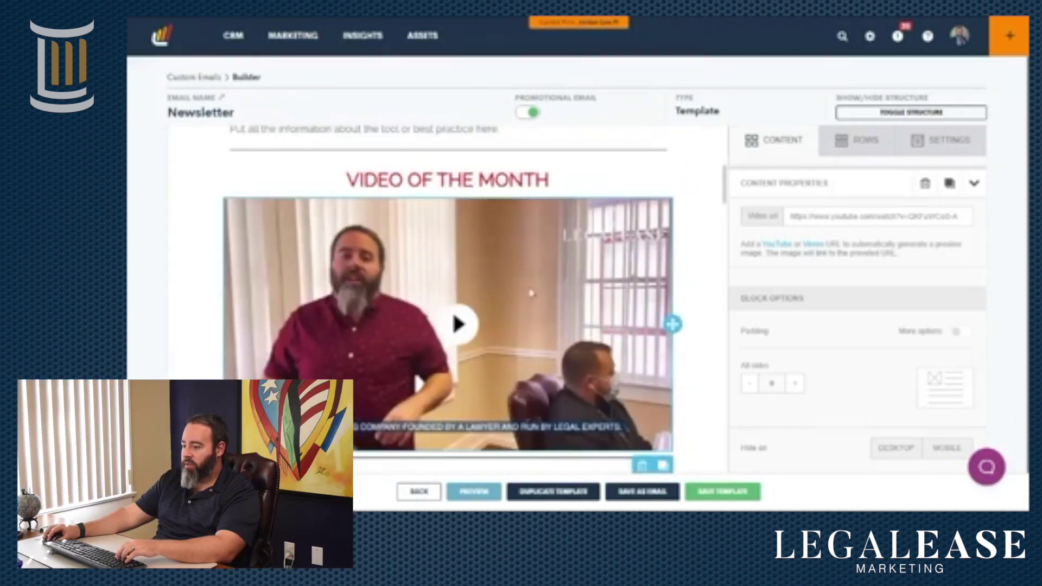
scroll(704, 287, "down", 3)
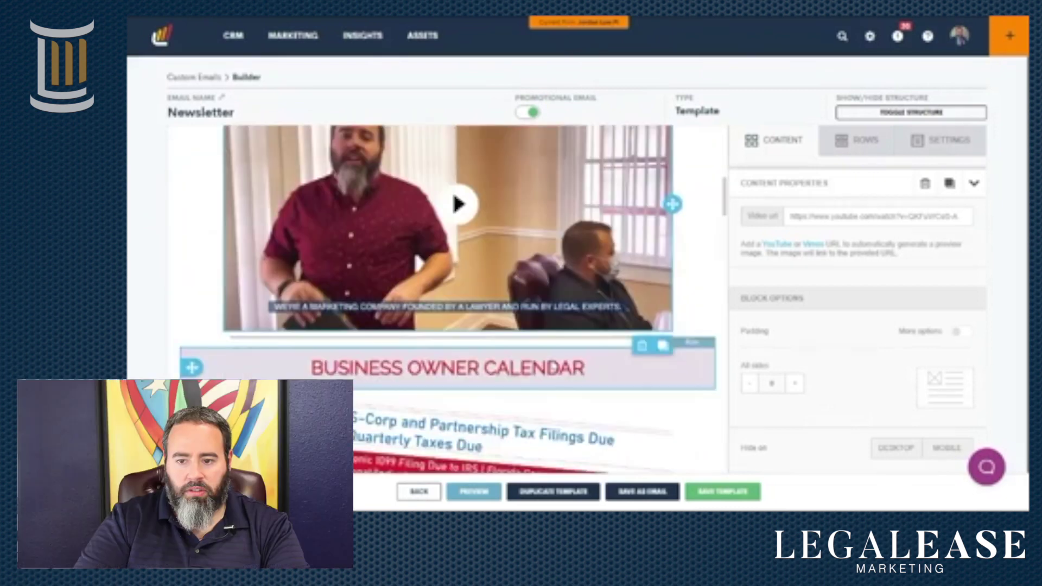
left_click(565, 281)
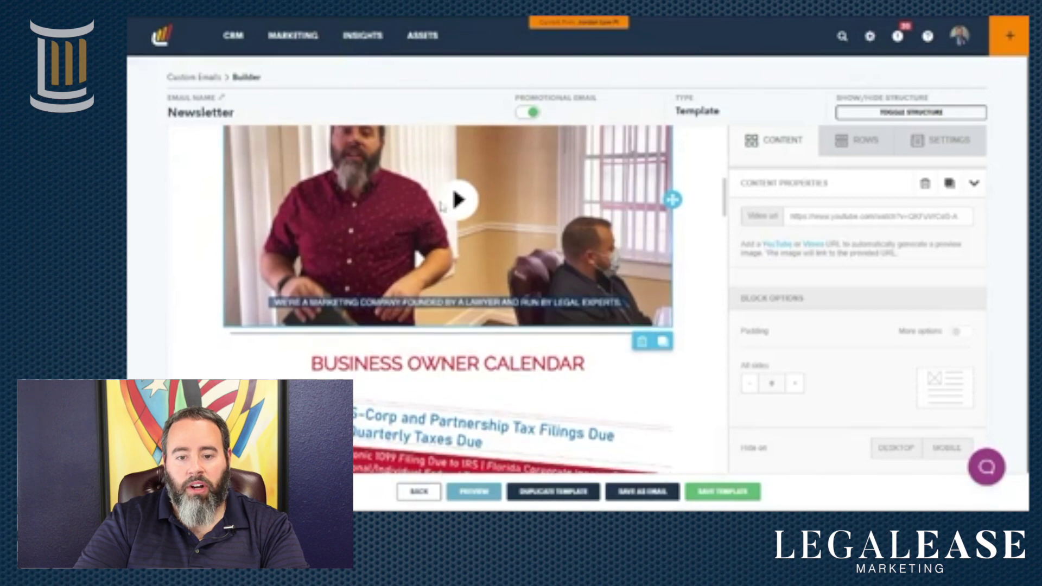
scroll(535, 250, "up", 3)
scroll(535, 251, "down", 3)
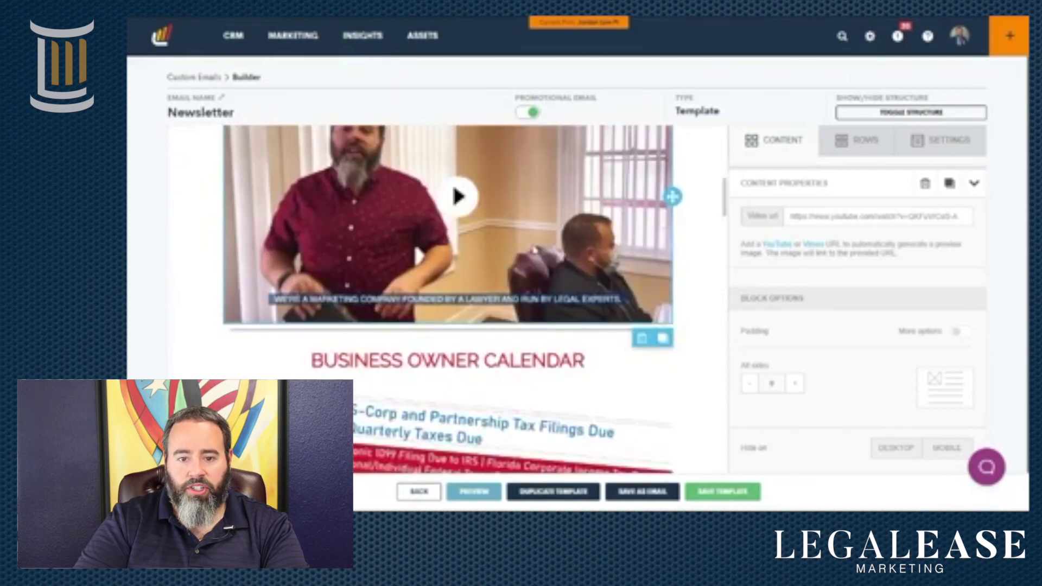
Step: Examine the Business Owner Calendar image, the Legal Solutions image and their image properties in the Newsletter template
scroll(535, 250, "down", 3)
left_click(460, 304)
scroll(547, 298, "down", 1)
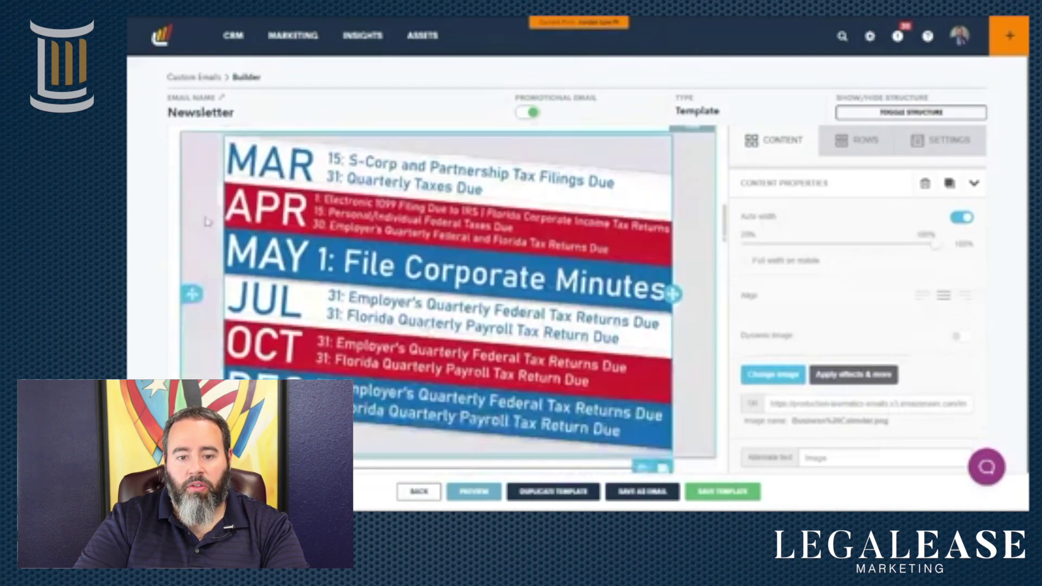
scroll(642, 363, "down", 9)
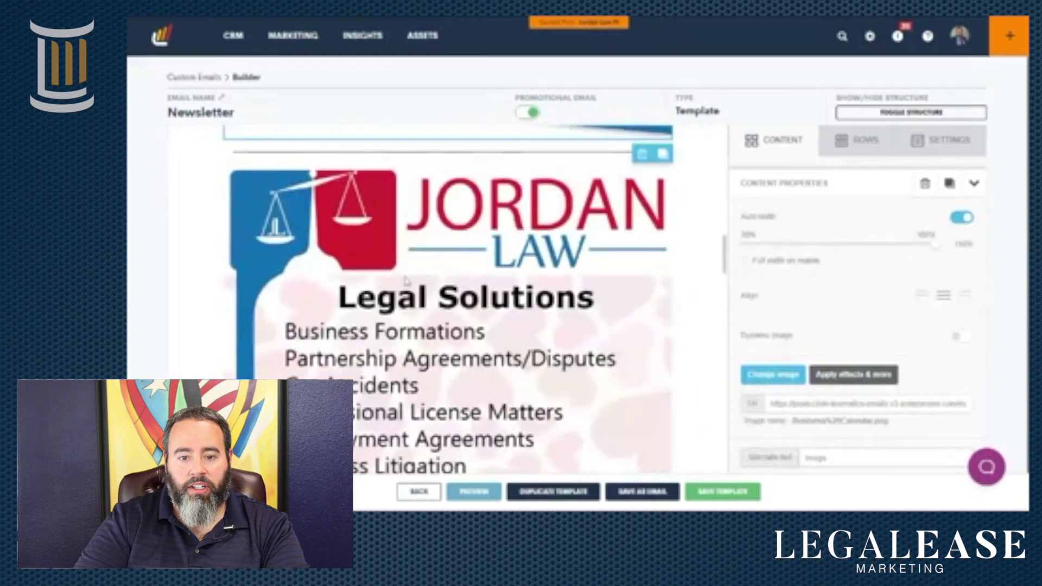
left_click(642, 363)
scroll(592, 296, "down", 1)
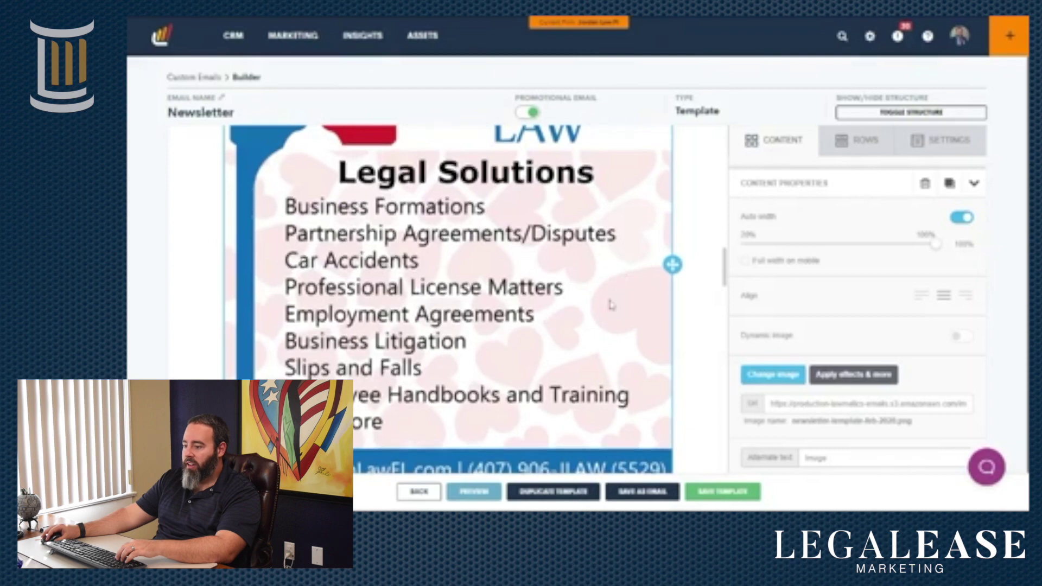
scroll(612, 305, "down", 3)
scroll(612, 305, "down", 4)
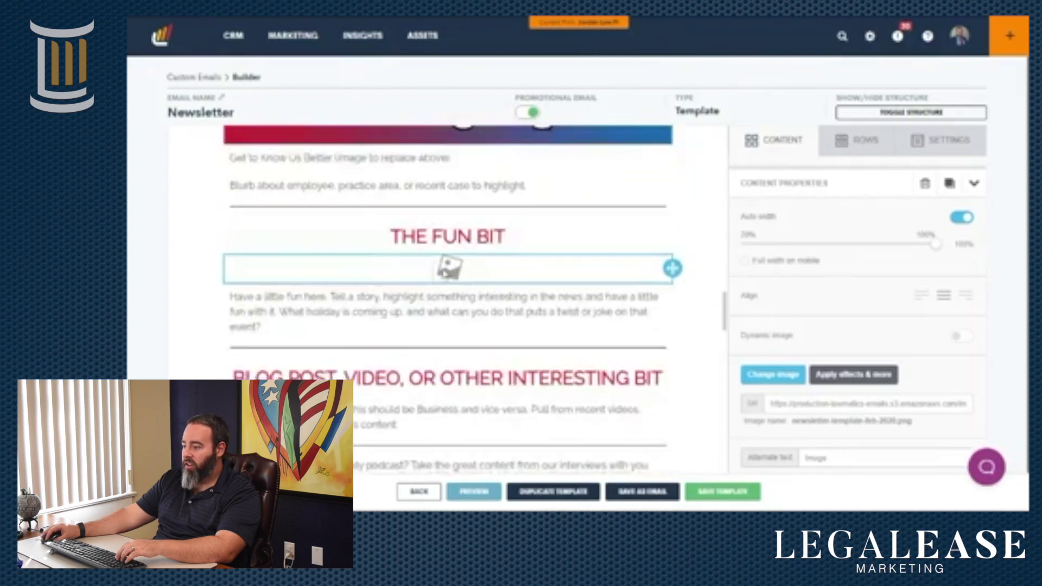
Step: Inspect The Fun Bit's image placeholder and text block, the blog post section and the two-column newsletter review text
left_click(446, 273)
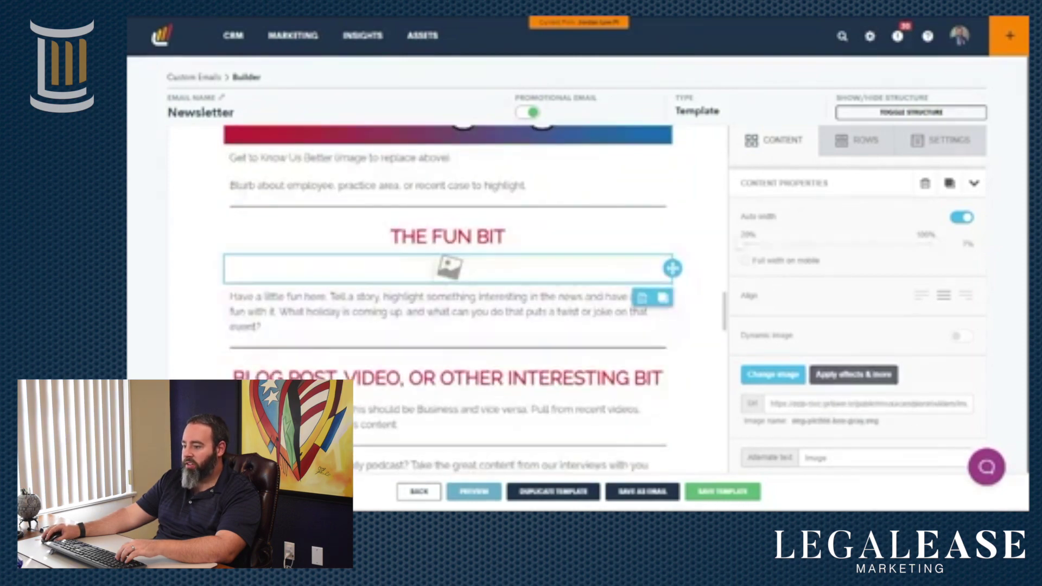
left_click(352, 312)
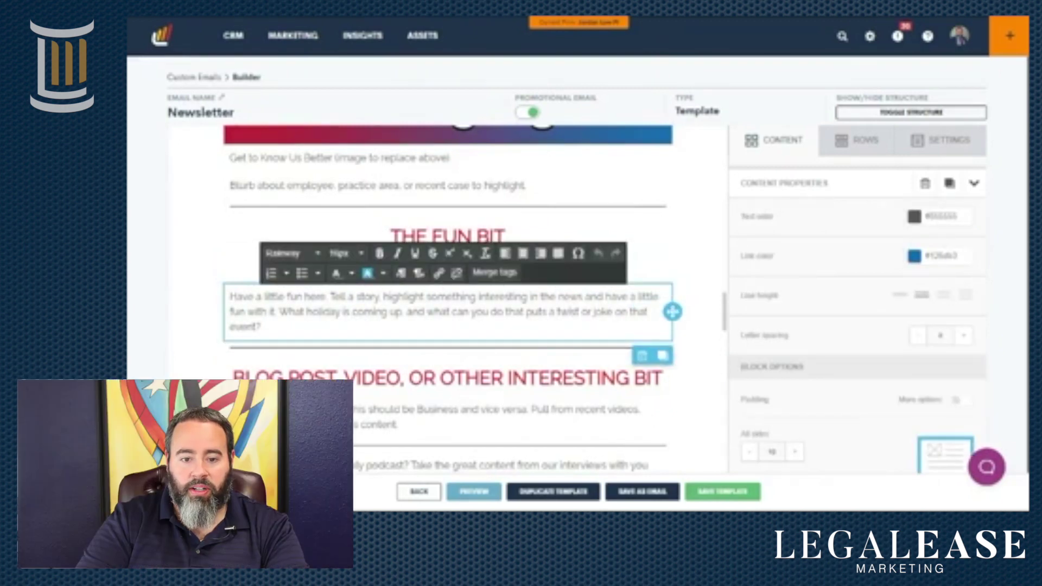
scroll(353, 312, "down", 4)
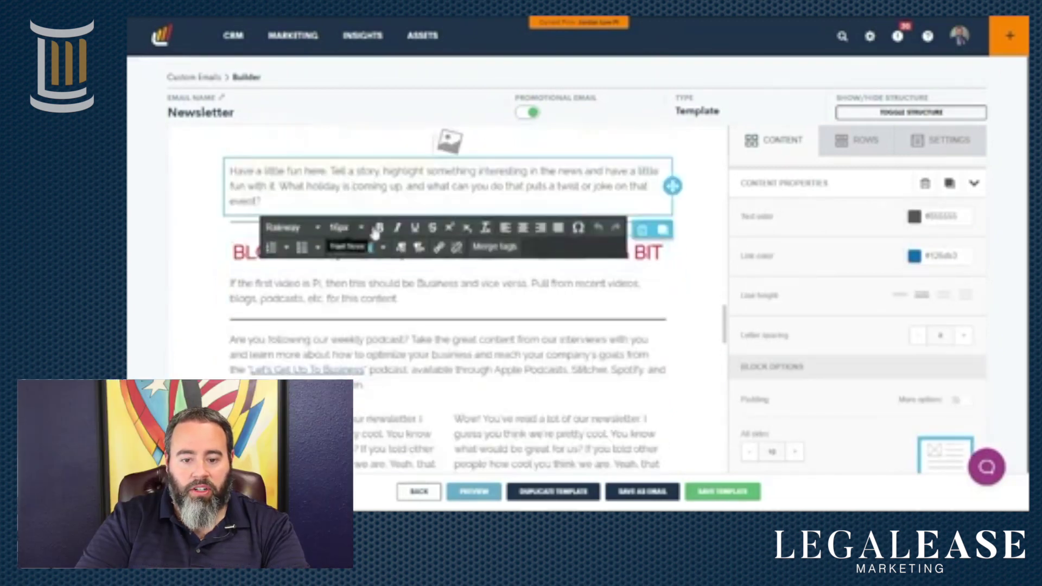
scroll(385, 293, "down", 1)
left_click(417, 308)
scroll(417, 308, "down", 2)
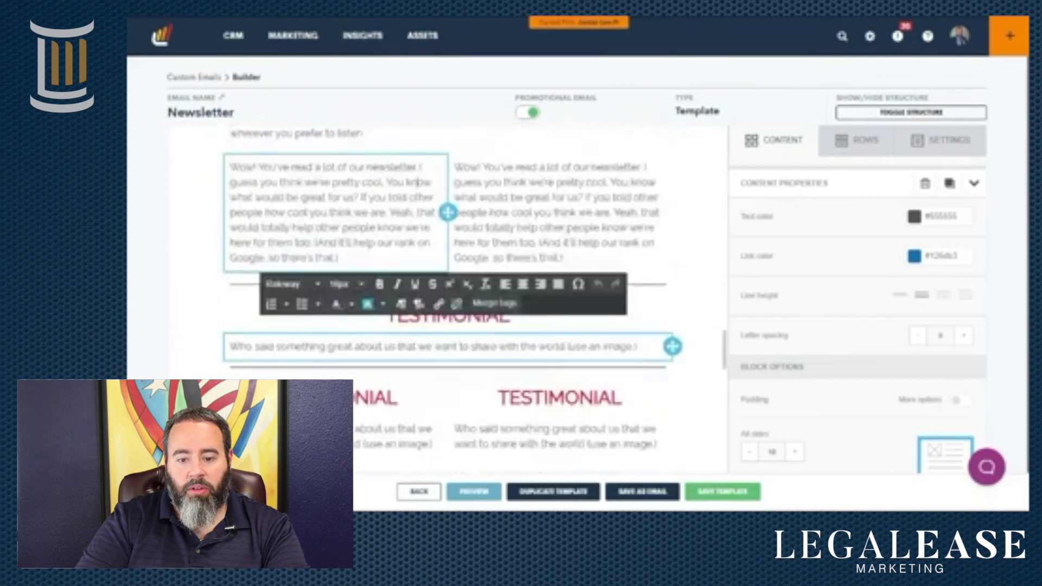
Step: Inspect the full-width and two-column Testimonial text blocks and the Review Us section with its button
left_click(475, 346)
scroll(476, 346, "down", 2)
left_click(286, 304)
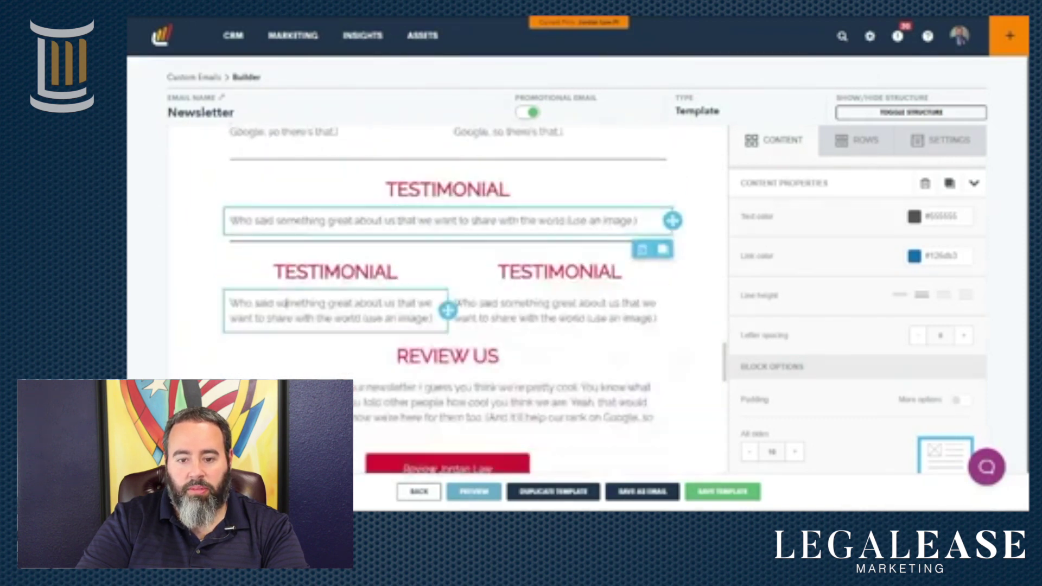
left_click(550, 318)
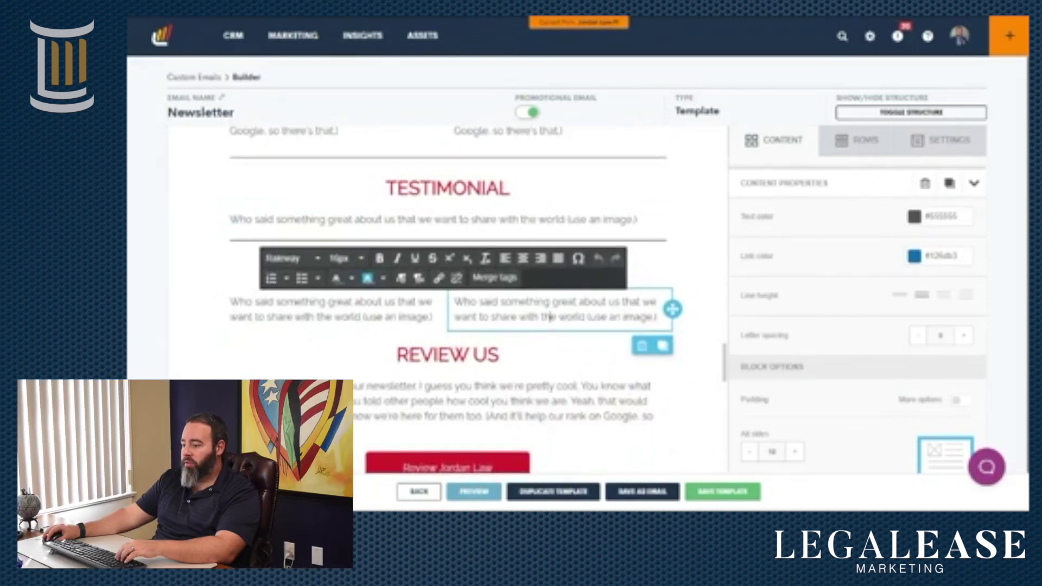
scroll(448, 326, "down", 3)
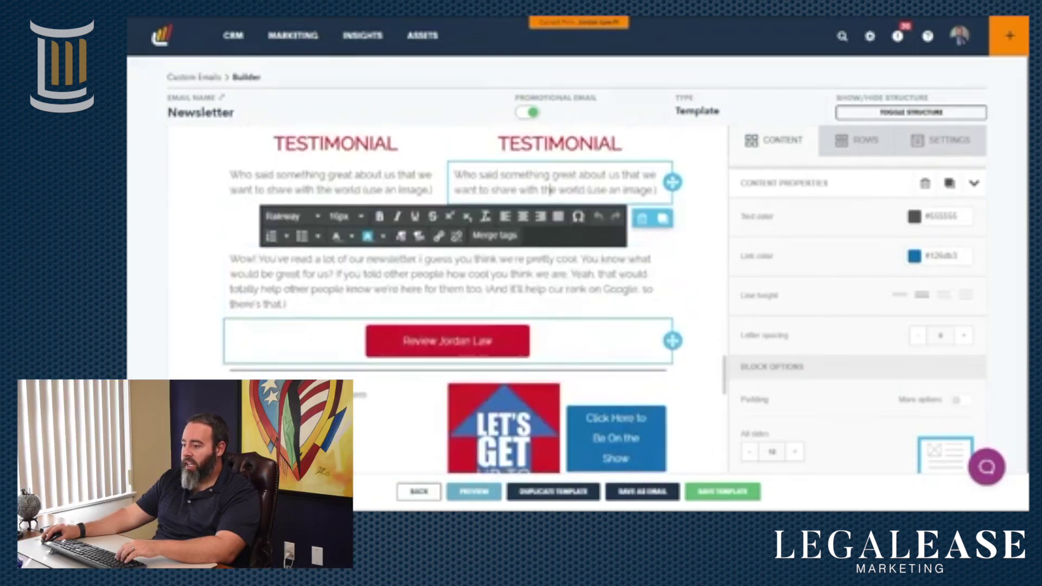
scroll(444, 290, "down", 3)
scroll(444, 291, "down", 2)
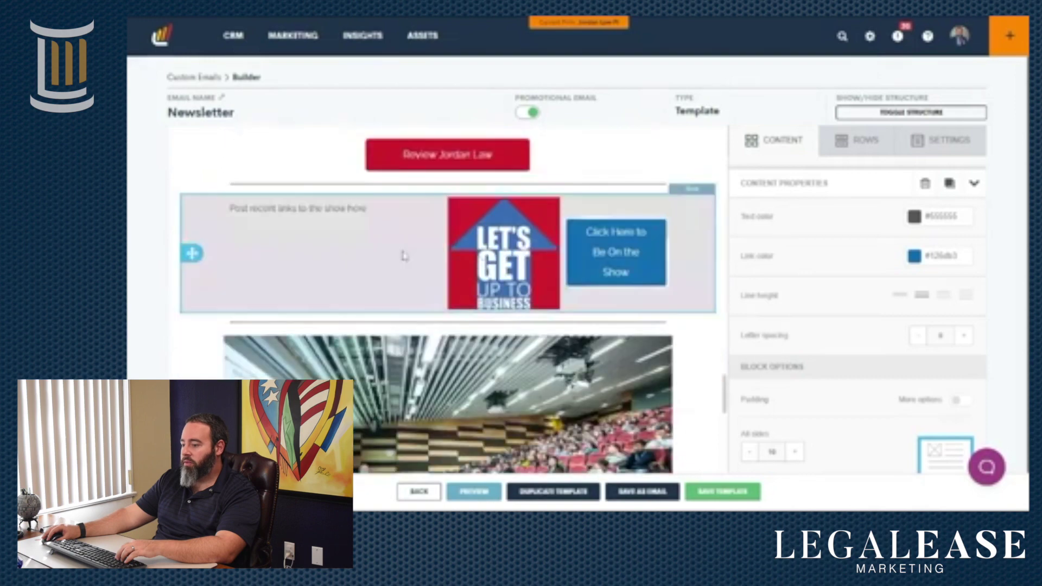
Step: Examine the podcast row's column properties, the speaker section's image properties and the closing photo section of the newsletter
left_click(279, 236)
scroll(521, 296, "down", 2)
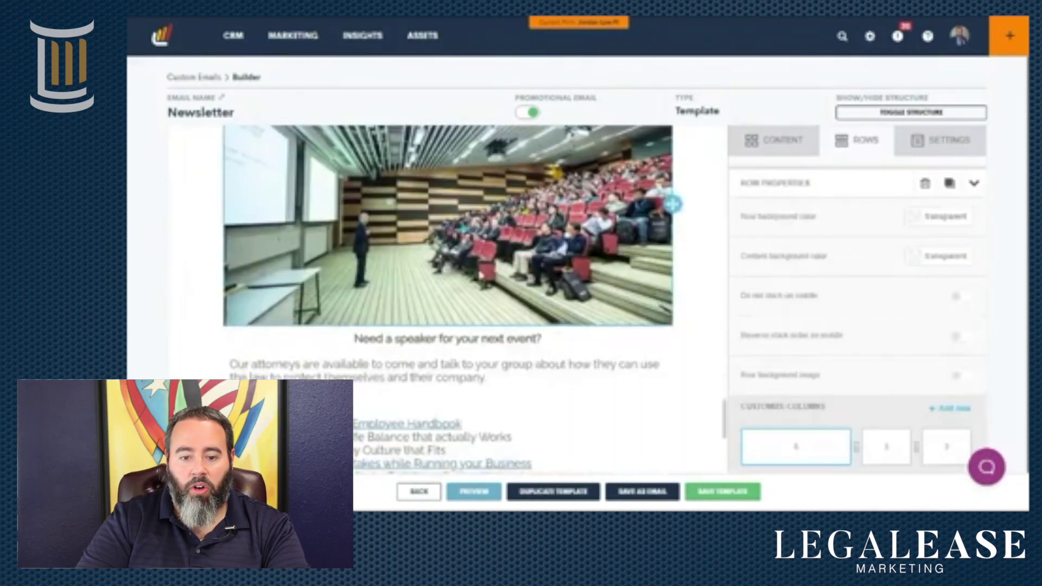
left_click(521, 296)
scroll(521, 296, "down", 4)
scroll(483, 316, "down", 5)
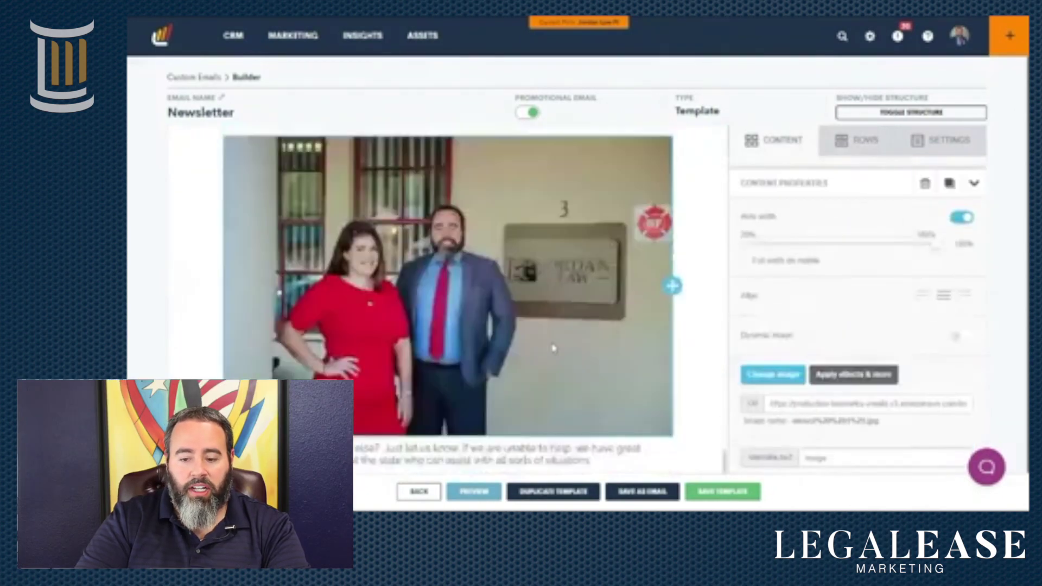
scroll(483, 316, "down", 3)
scroll(485, 316, "up", 2)
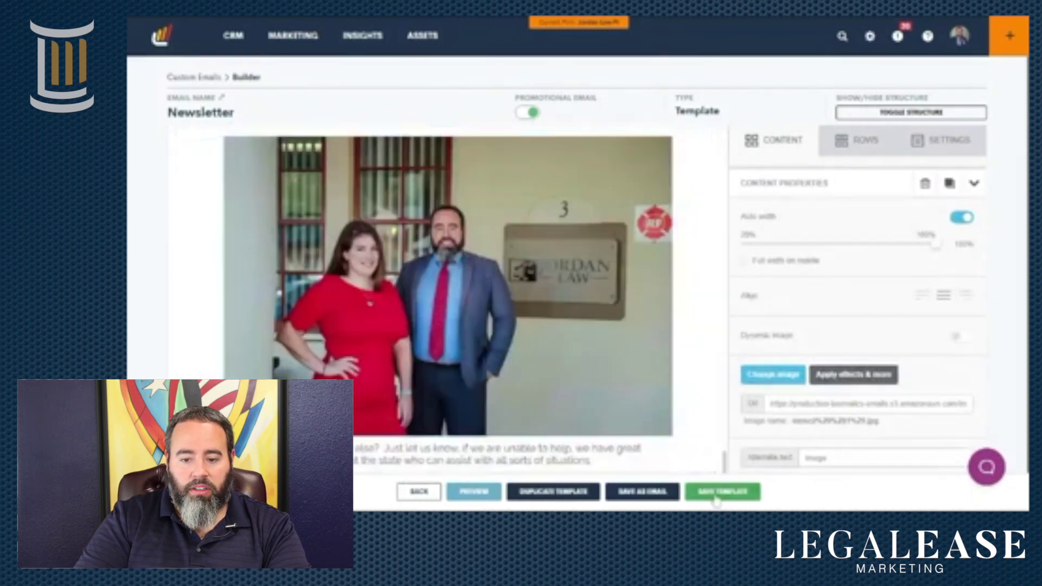
Step: View the form for saving the Newsletter template as a new email and close it without creating one
left_click(647, 499)
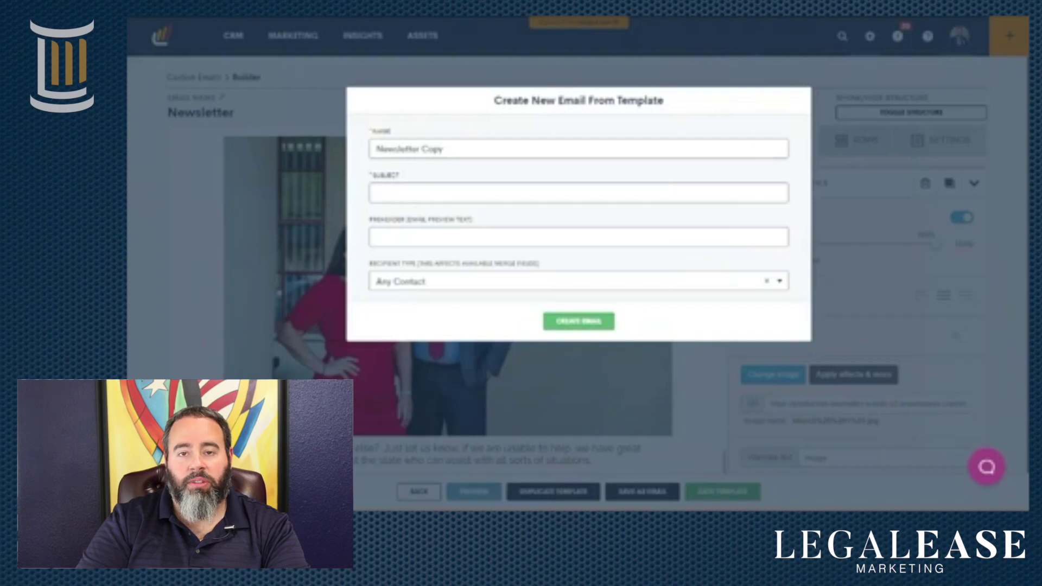
left_click(196, 278)
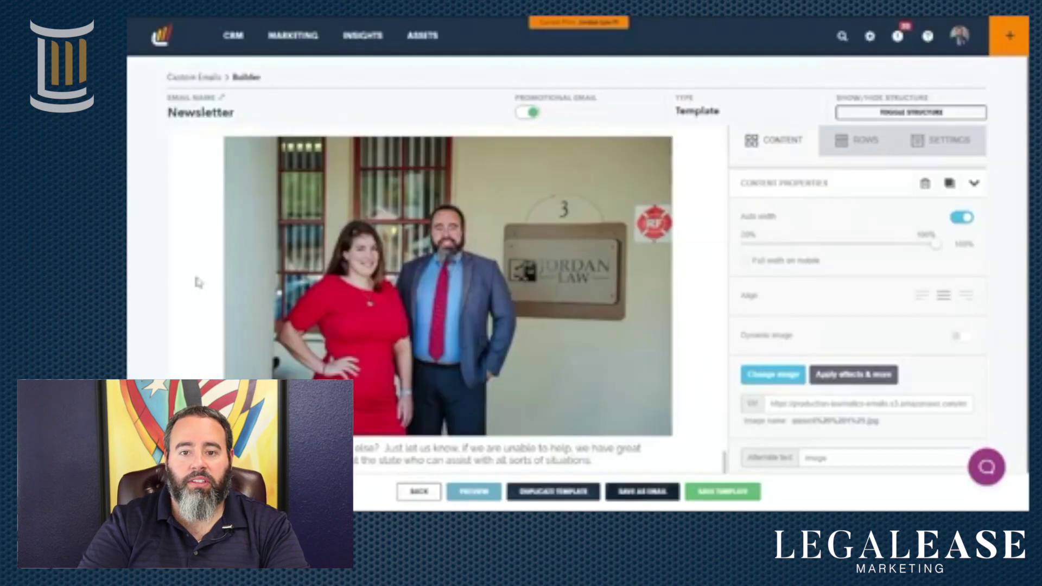